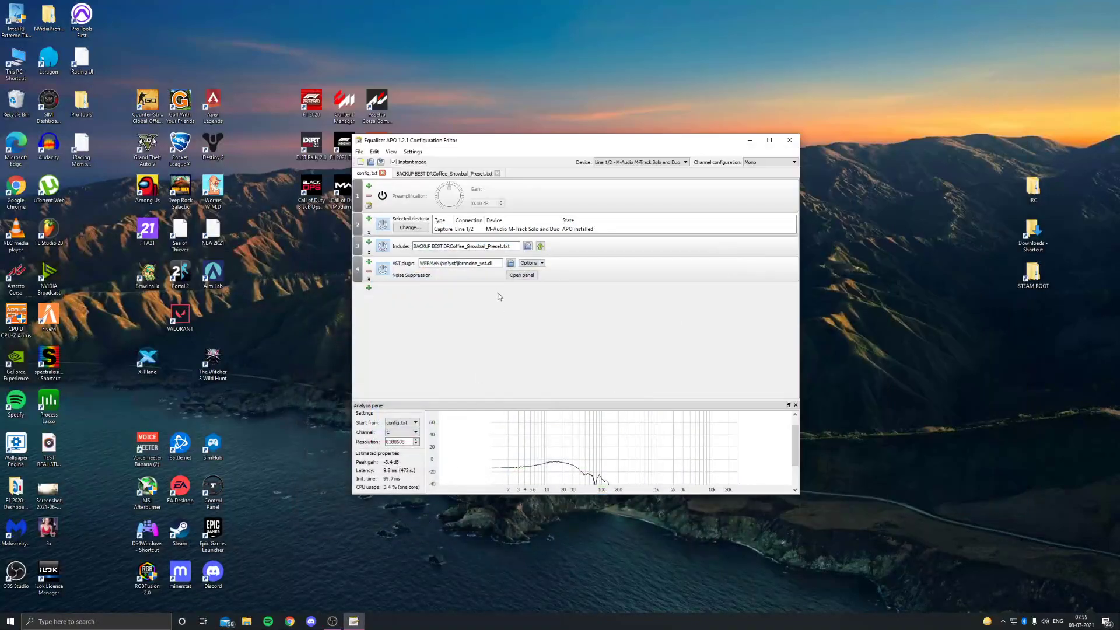
Close the Equalizer APO Configuration Editor window with its X button.
{"action": "left_click", "coordinate": [789, 140]}
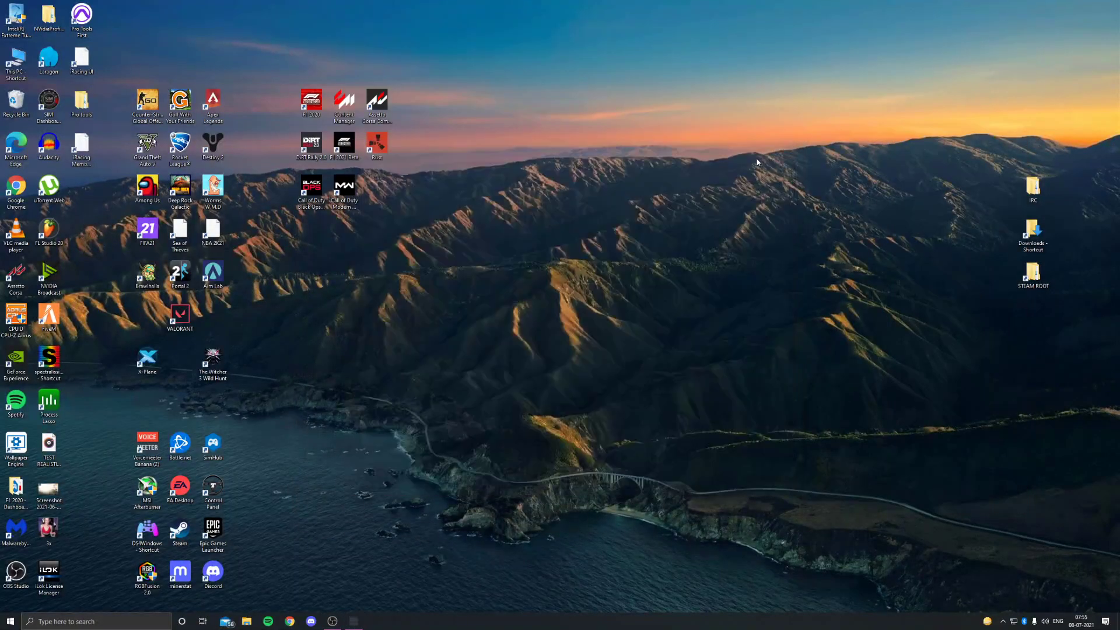
Google 'equalizer apo' in Chrome and open the SourceForge Equalizer APO project page.
{"action": "left_click", "coordinate": [291, 622]}
{"action": "left_click", "coordinate": [413, 85]}
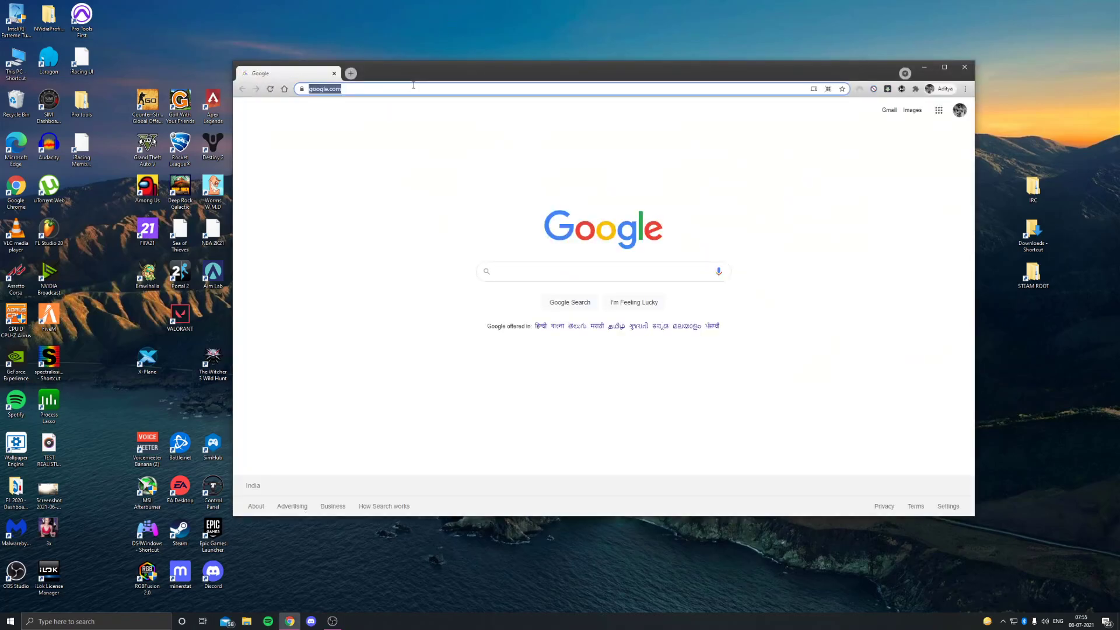
{"action": "type", "text": "equalizer apo"}
{"action": "key", "text": "Return"}
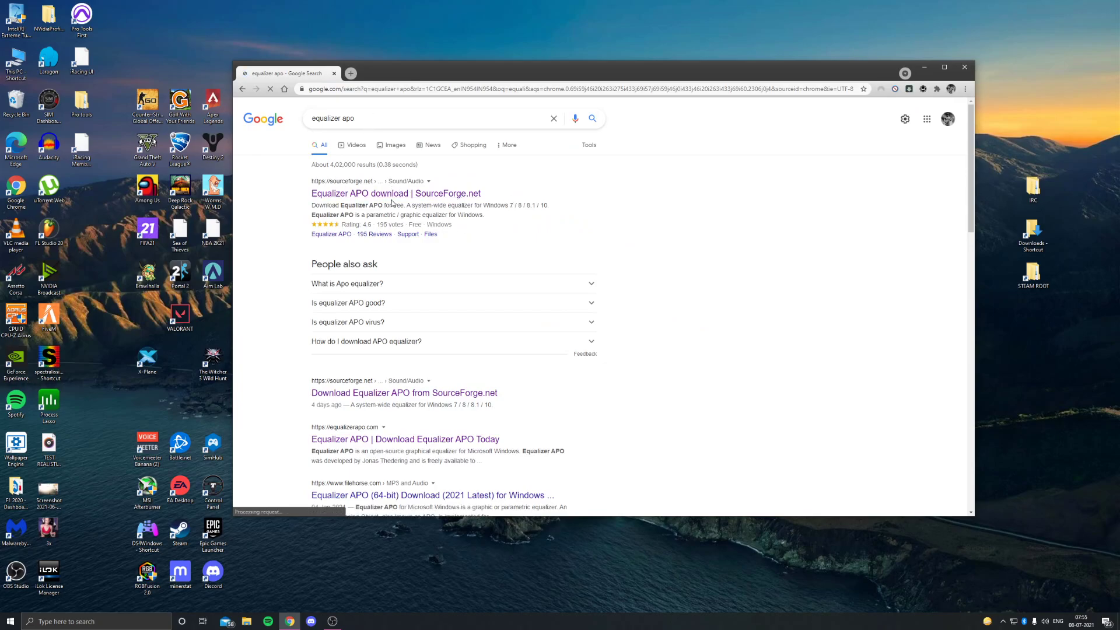
{"action": "left_click", "coordinate": [424, 193]}
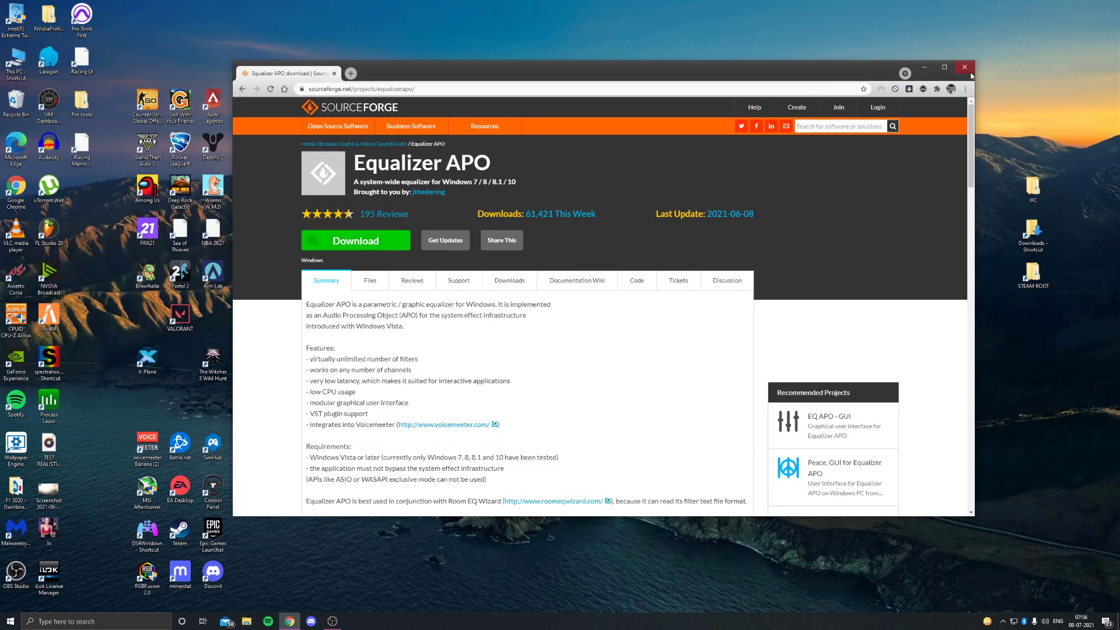
Close Chrome and launch Equalizer APO Configurator from a Start search for 'confi'.
{"action": "left_click", "coordinate": [964, 67]}
{"action": "left_click", "coordinate": [142, 622]}
{"action": "type", "text": "confi"}
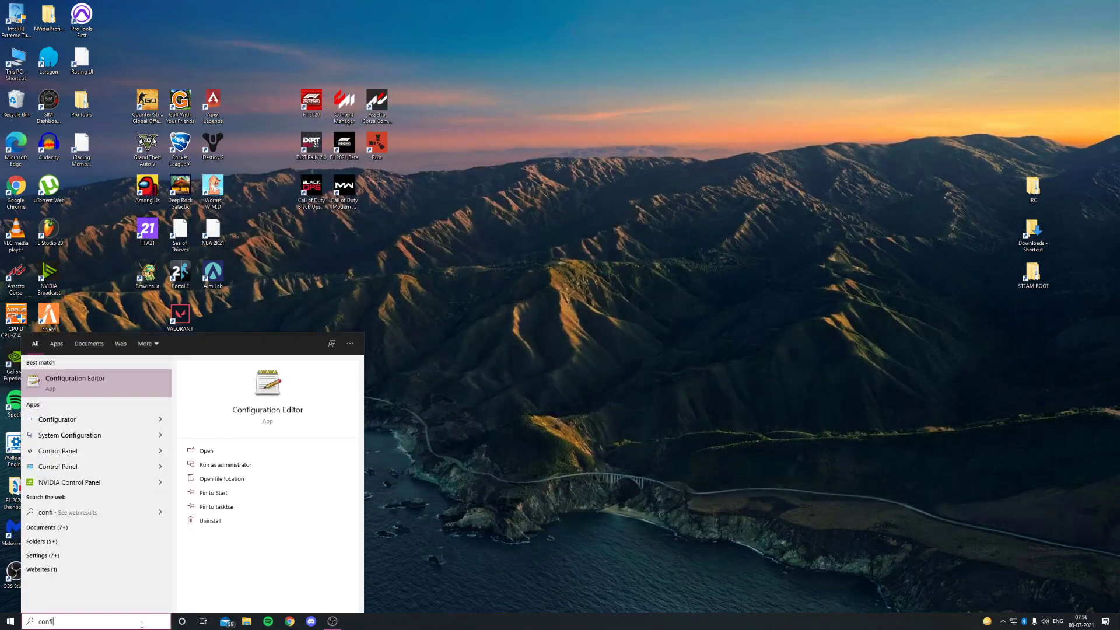
{"action": "key", "text": "Down"}
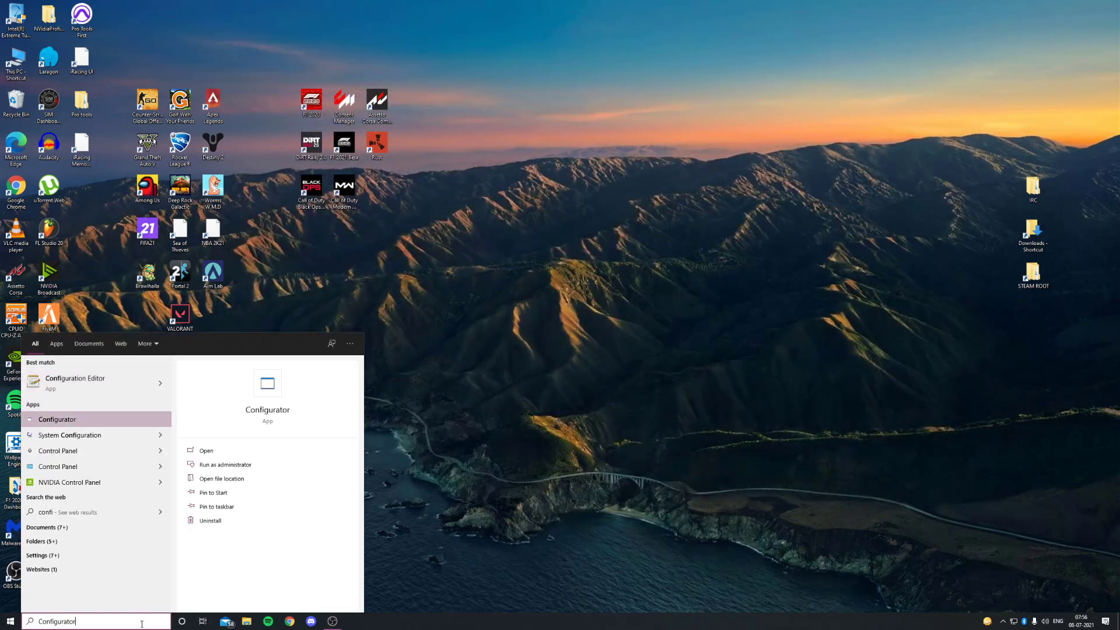
{"action": "key", "text": "Return"}
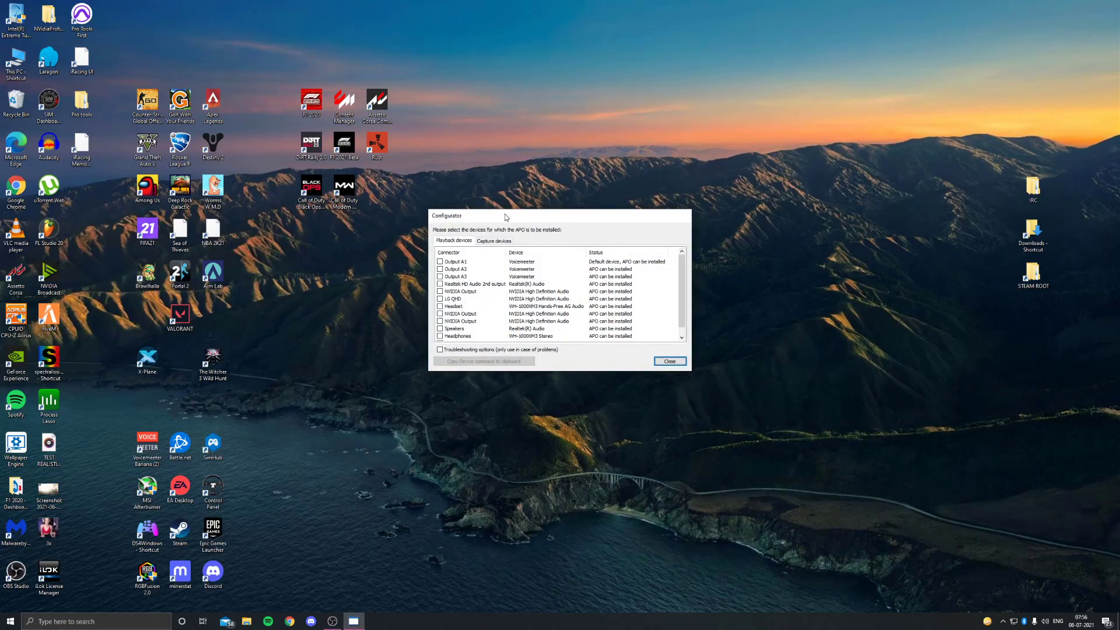
{"action": "left_click_drag", "start_coordinate": [505, 217], "coordinate": [513, 217]}
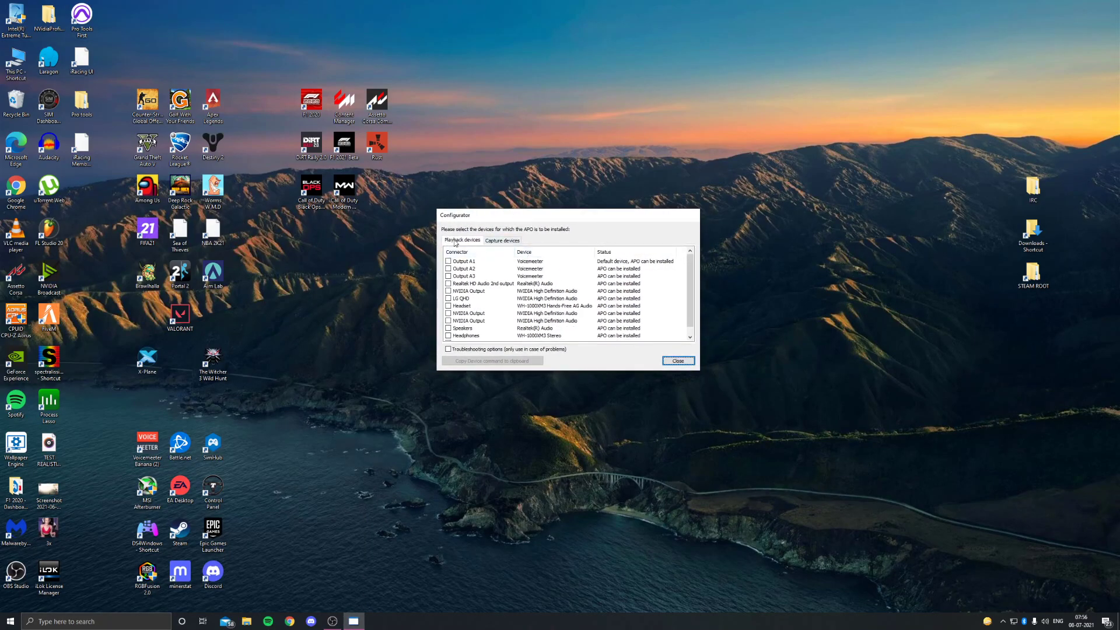
In Capture devices, tick Stereo Mix then untick it, leaving APO only on Line 1/2.
{"action": "left_click", "coordinate": [494, 245]}
{"action": "scroll", "coordinate": [500, 320], "scroll_direction": "down", "scroll_amount": 1}
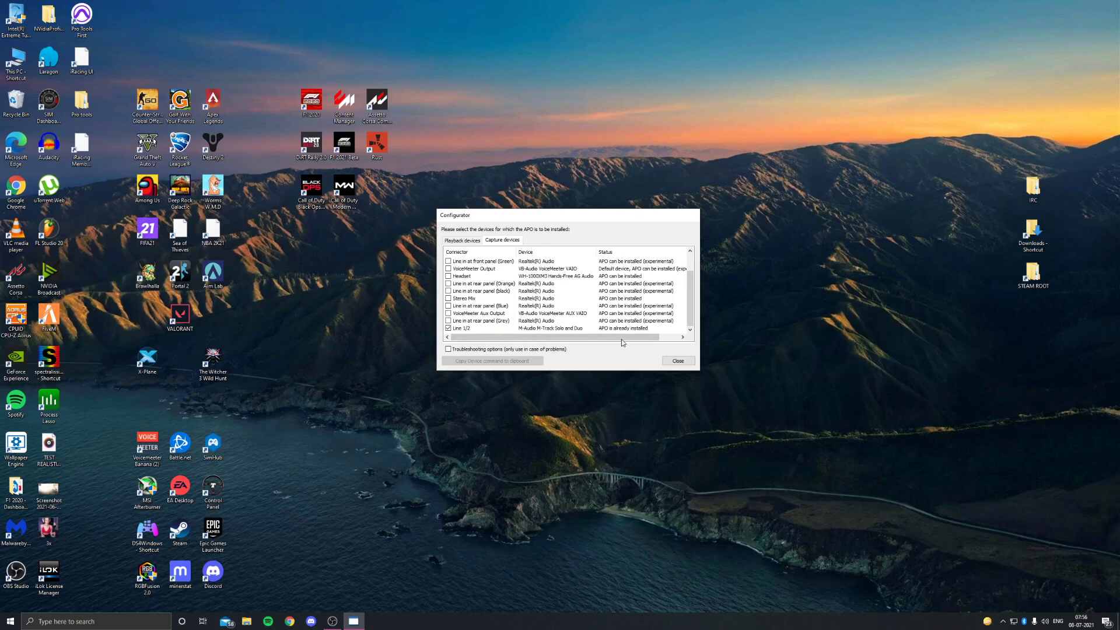
{"action": "left_click", "coordinate": [448, 299]}
{"action": "left_click", "coordinate": [448, 299]}
Close the Configurator without applying any changes.
{"action": "left_click", "coordinate": [678, 361]}
{"action": "key", "text": "super"}
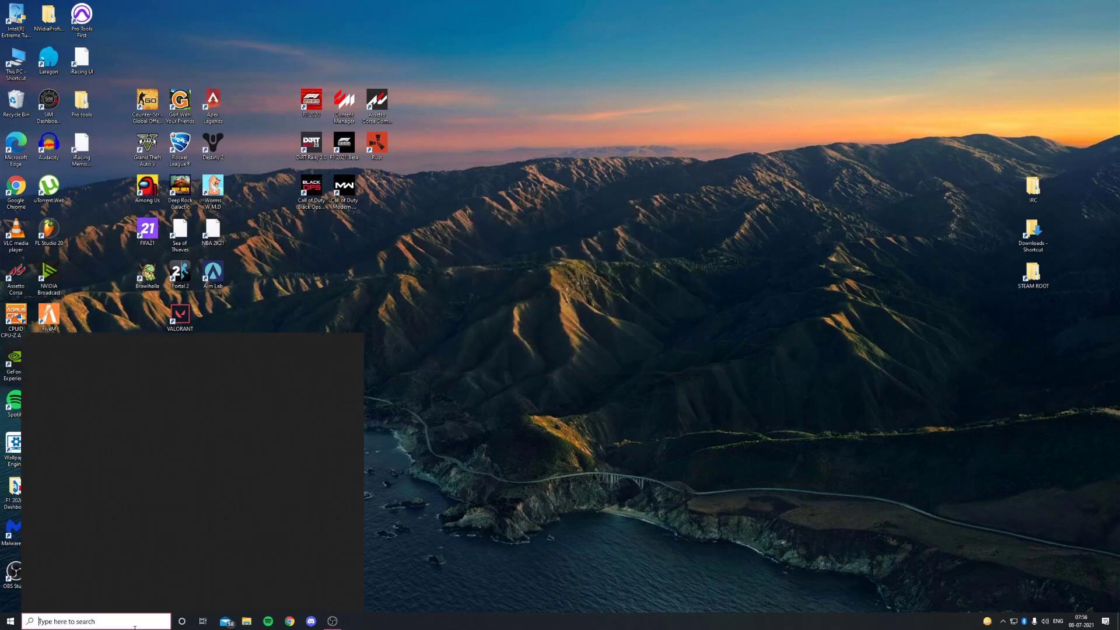
{"action": "key", "text": "Escape"}
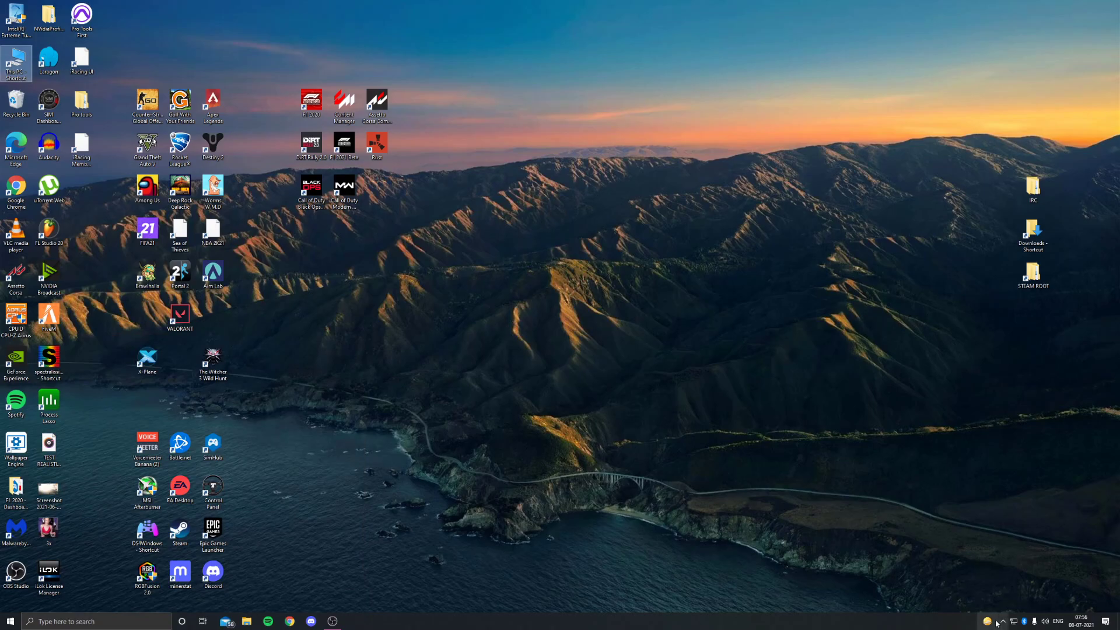
Launch the Configuration Editor via a Start search for 'configuration' and decline the Configurator prompt.
{"action": "left_click", "coordinate": [91, 621]}
{"action": "type", "text": "configuration"}
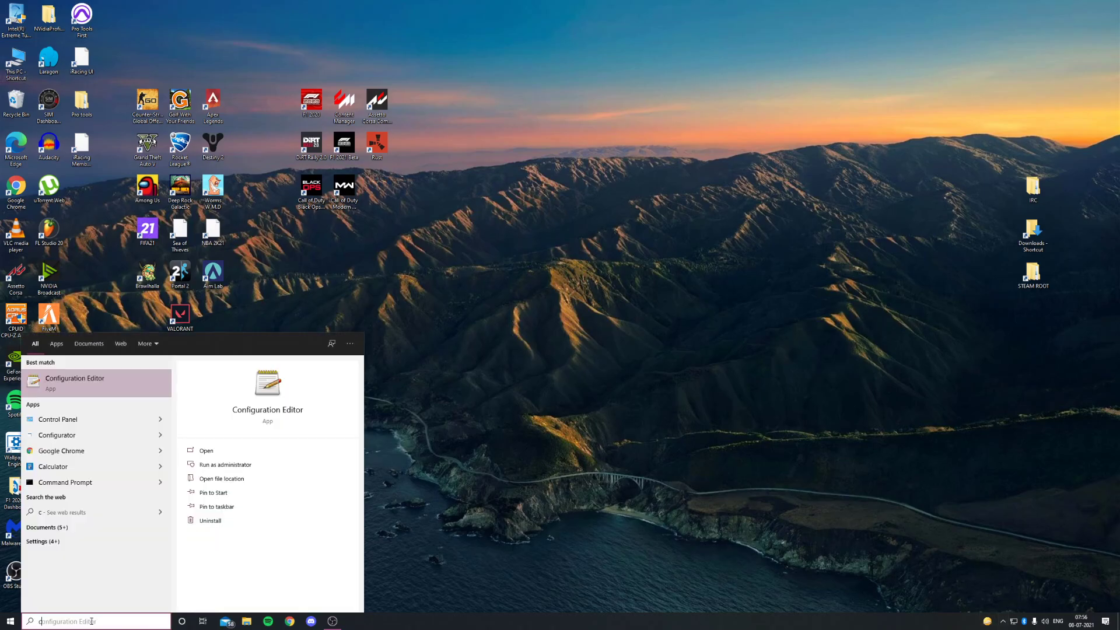
{"action": "key", "text": "Return"}
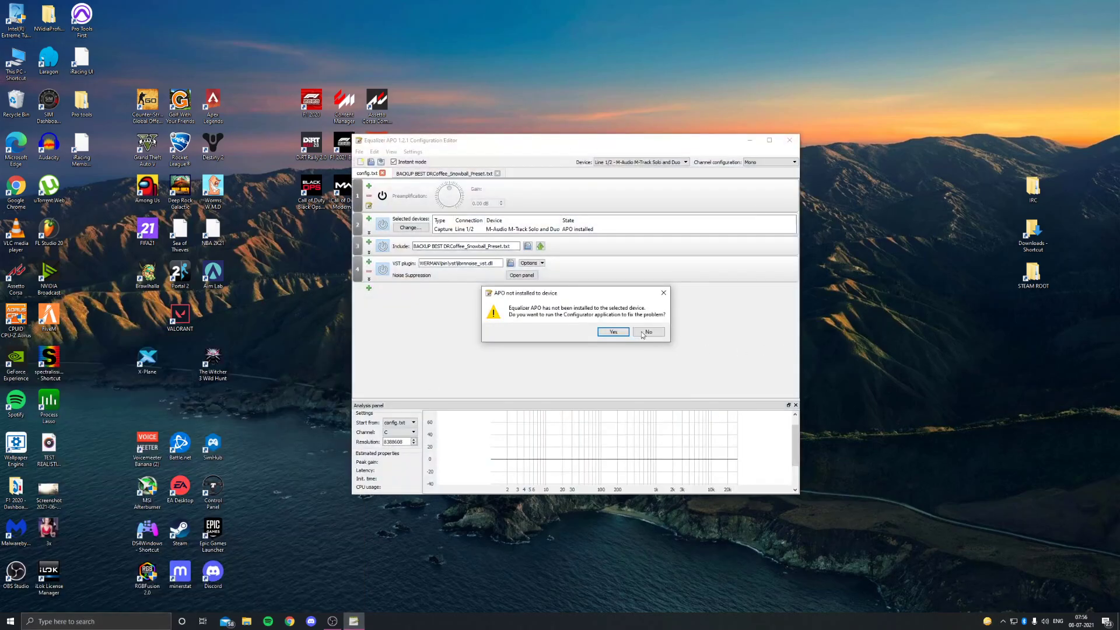
{"action": "left_click", "coordinate": [650, 334]}
{"action": "left_click", "coordinate": [75, 620]}
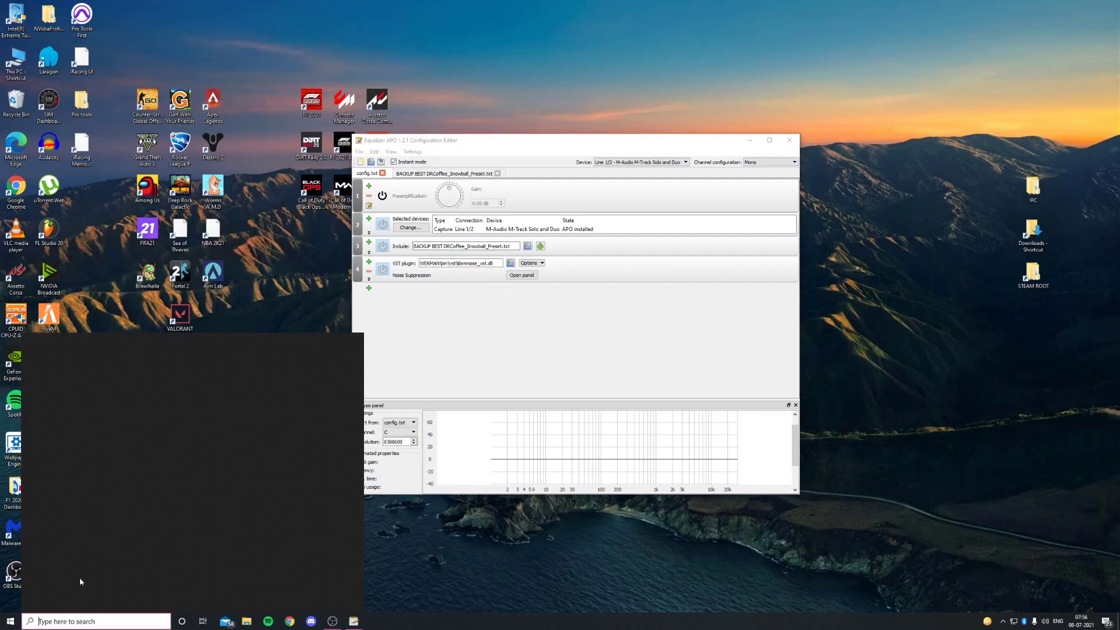
{"action": "left_click", "coordinate": [635, 309]}
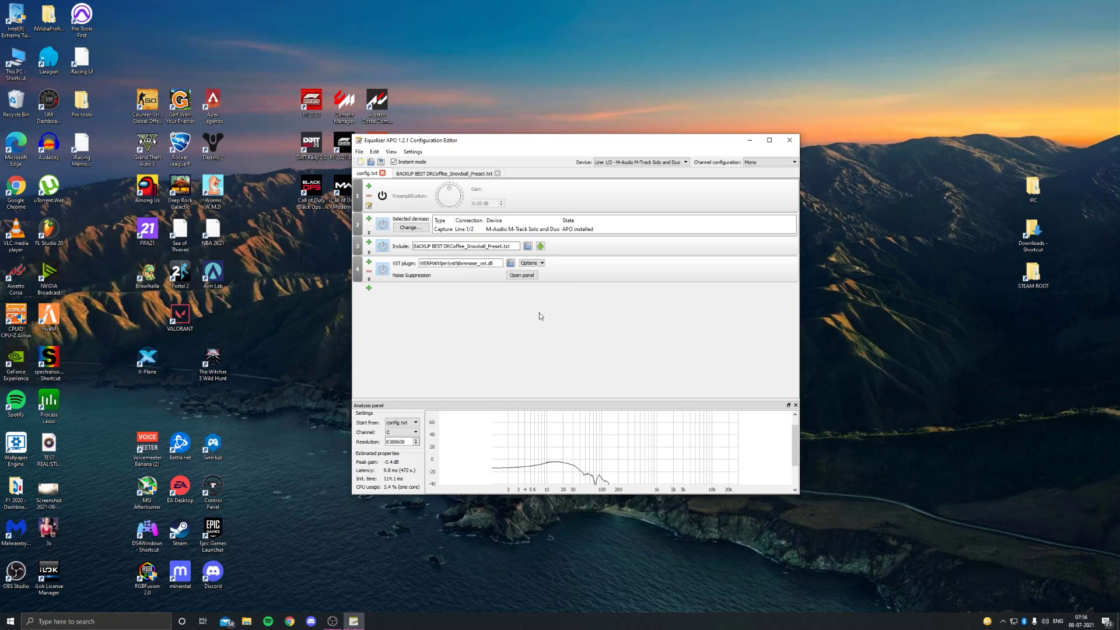
{"action": "left_click", "coordinate": [652, 159]}
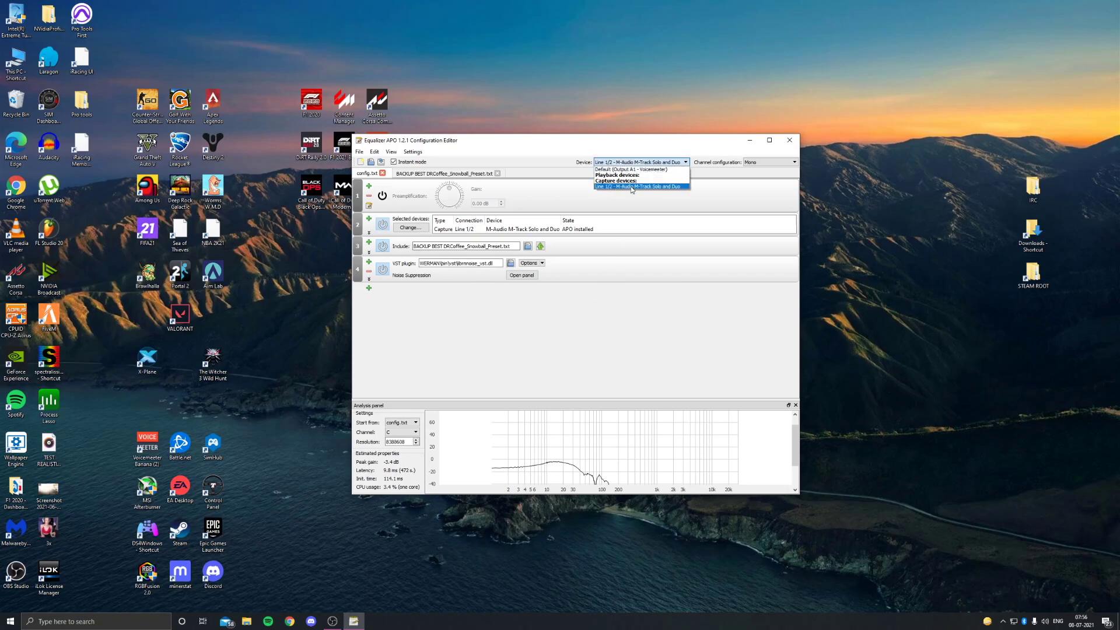
{"action": "left_click", "coordinate": [642, 163]}
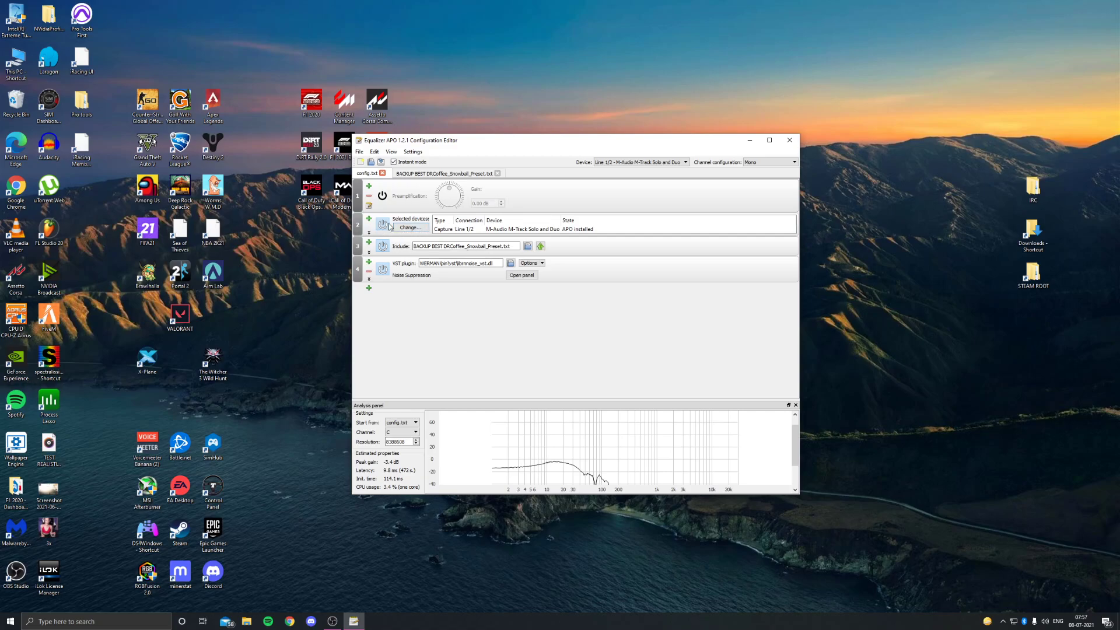
{"action": "left_click", "coordinate": [369, 288]}
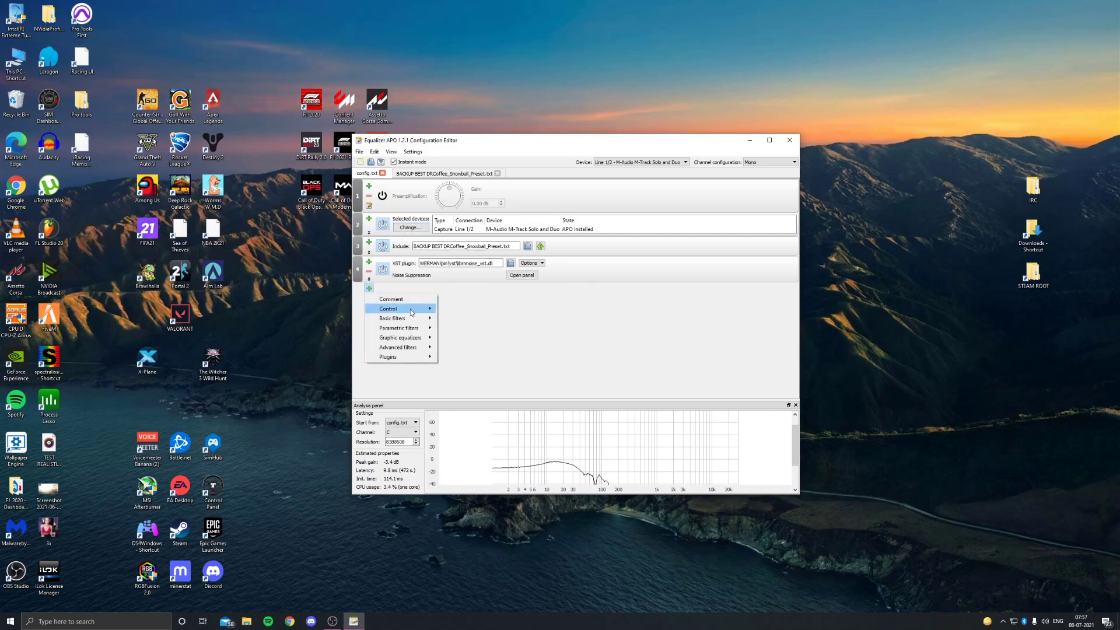
{"action": "mouse_move", "coordinate": [411, 309]}
{"action": "left_click", "coordinate": [634, 310]}
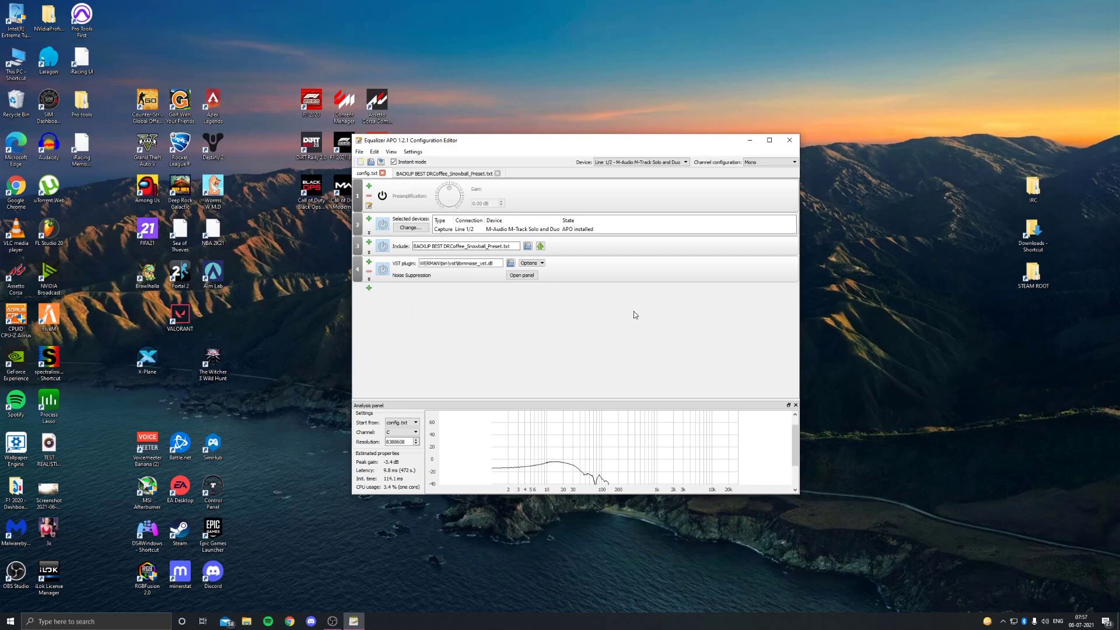
{"action": "left_click", "coordinate": [410, 228]}
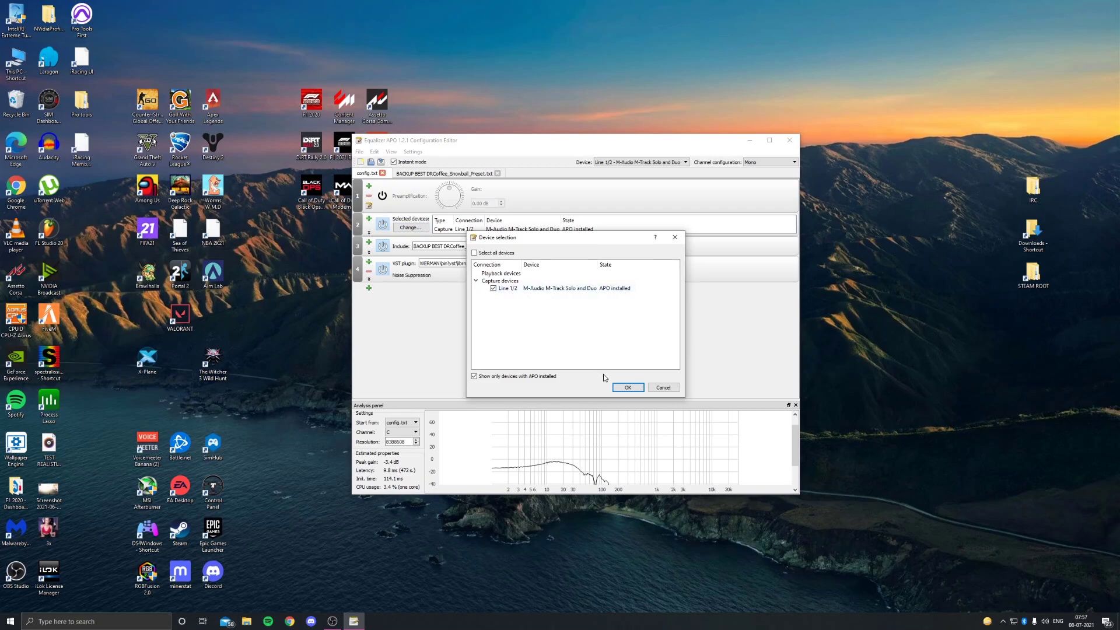
{"action": "left_click", "coordinate": [625, 388]}
{"action": "left_click", "coordinate": [383, 245]}
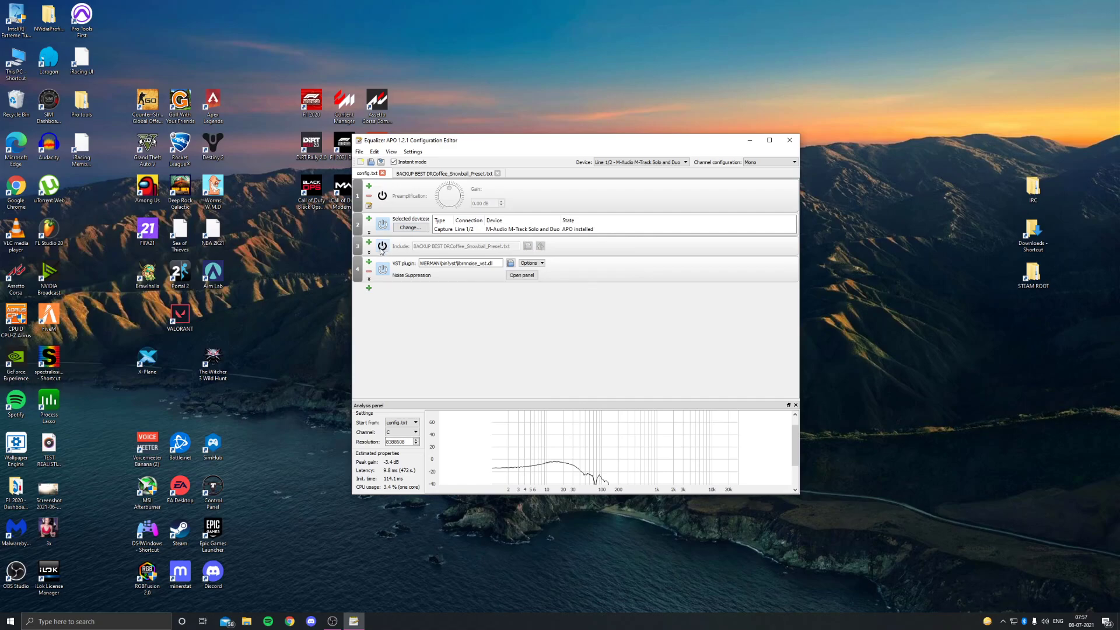
{"action": "left_click", "coordinate": [381, 247]}
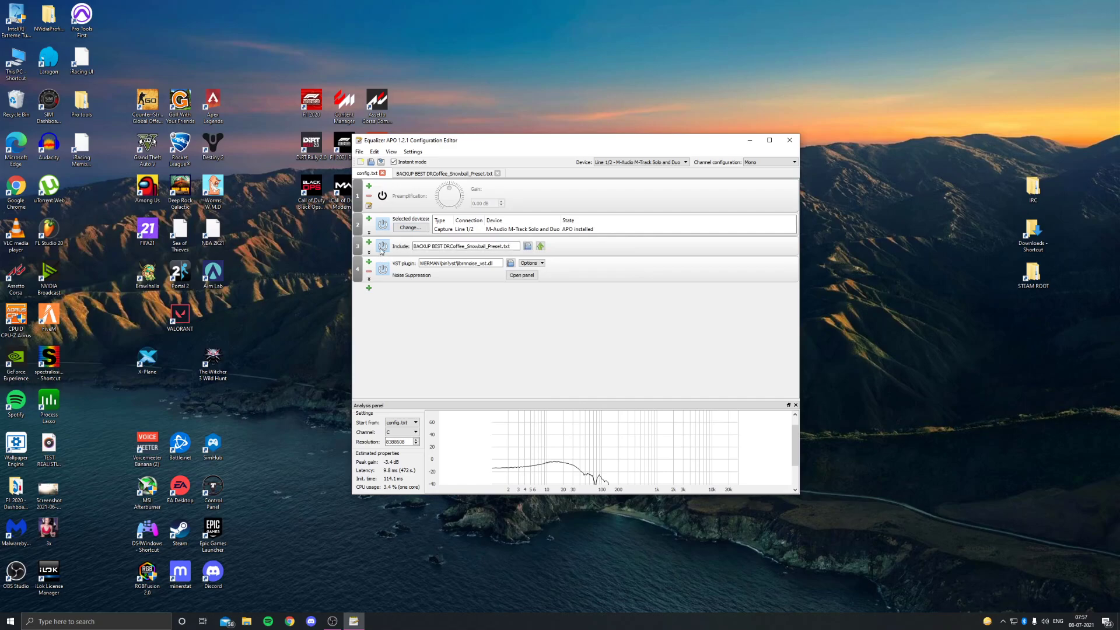
{"action": "left_click", "coordinate": [471, 173]}
{"action": "scroll", "coordinate": [489, 265], "scroll_direction": "down", "scroll_amount": 1}
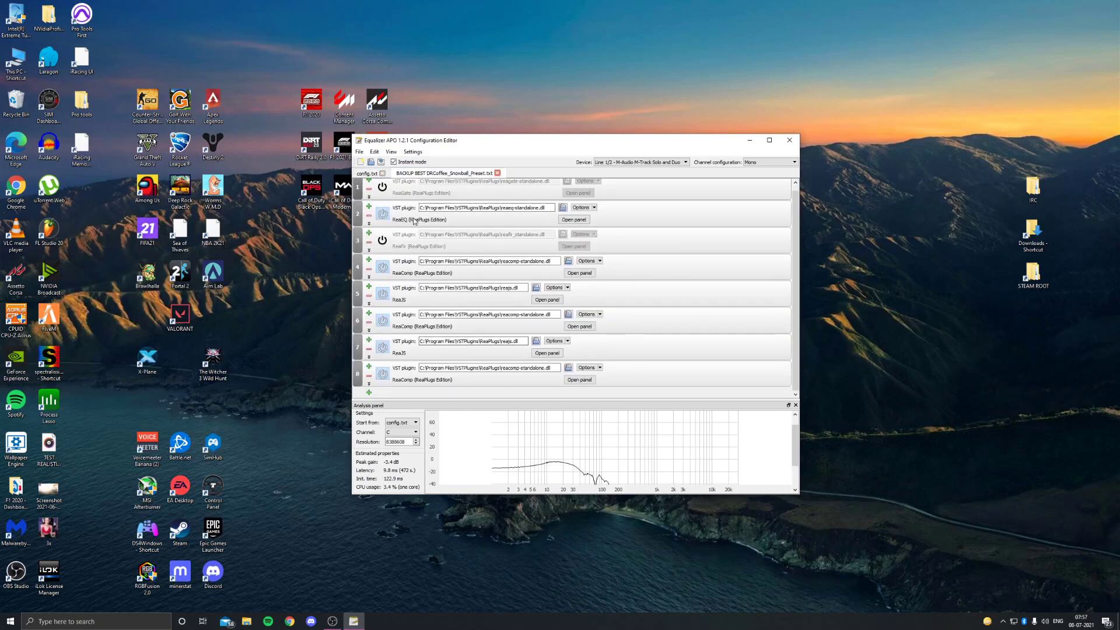
{"action": "left_click", "coordinate": [367, 174]}
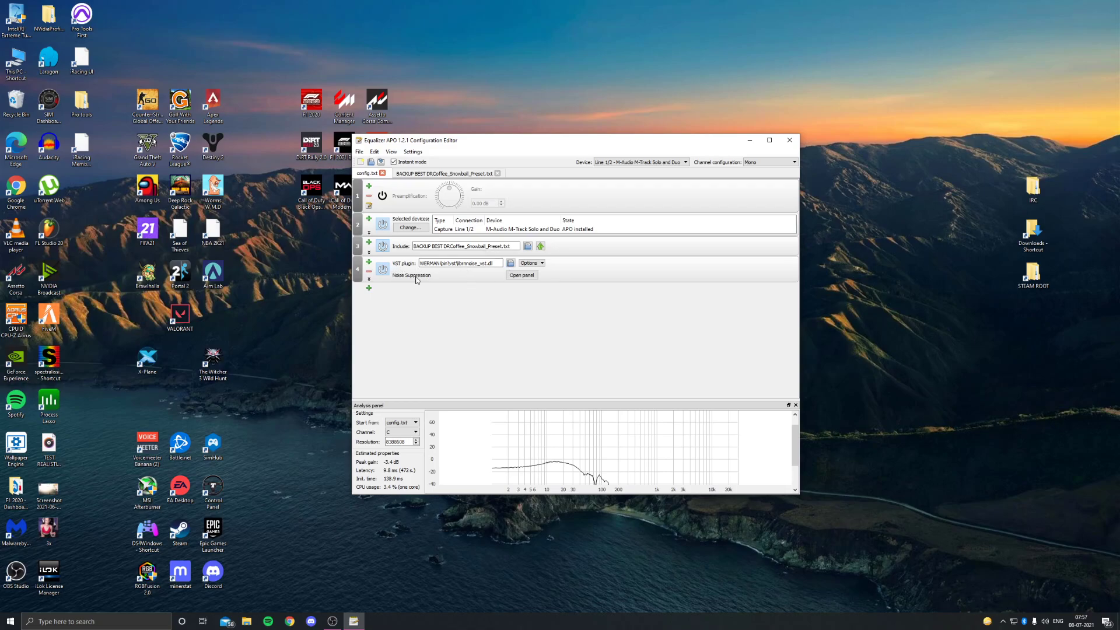
Toggle the Noise Suppression VST plugin off and on twice, leaving it enabled.
{"action": "left_click", "coordinate": [383, 270]}
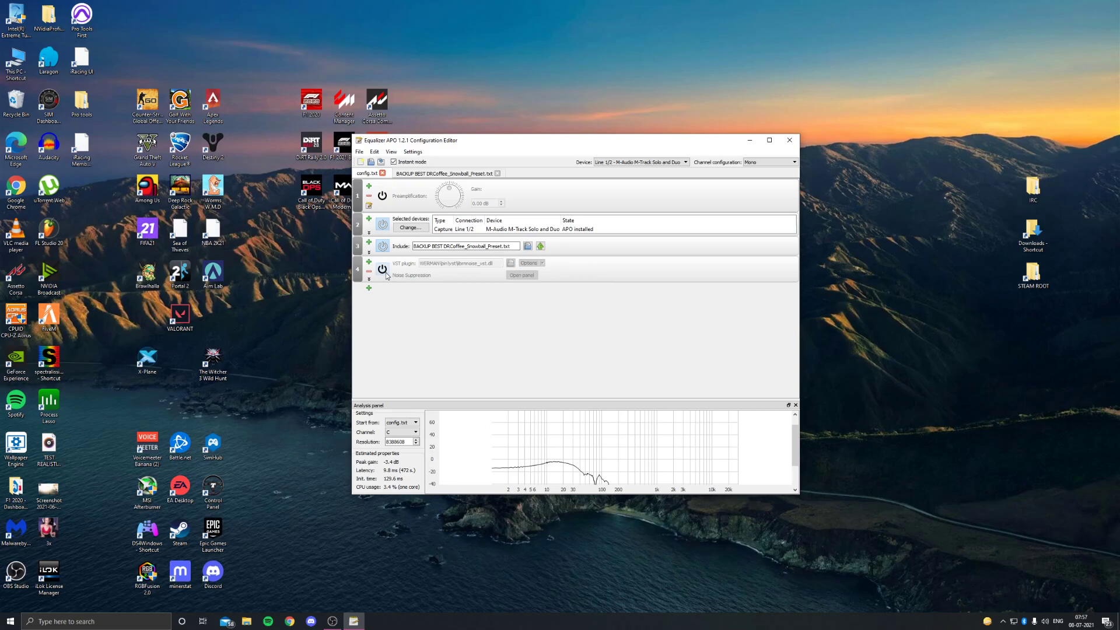
{"action": "left_click", "coordinate": [385, 273]}
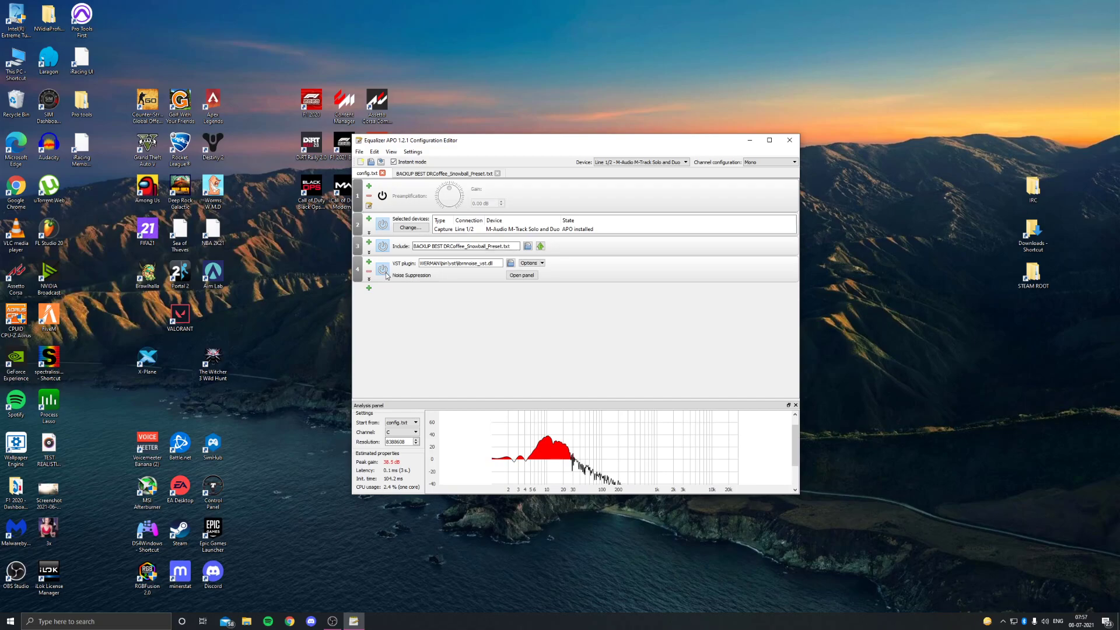
{"action": "left_click", "coordinate": [385, 275]}
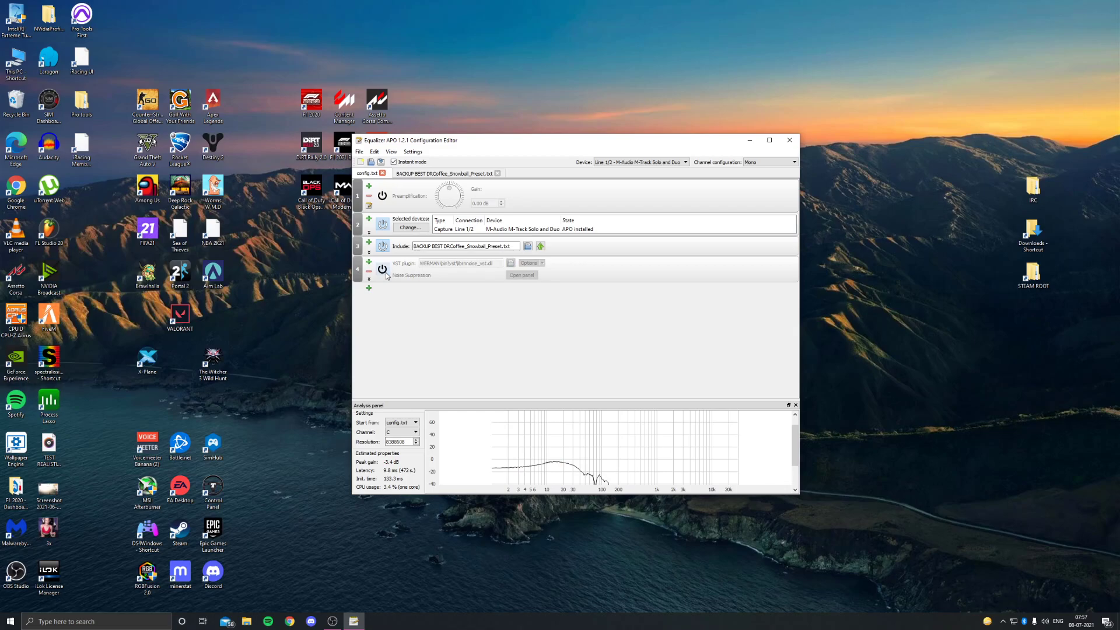
{"action": "left_click", "coordinate": [383, 270]}
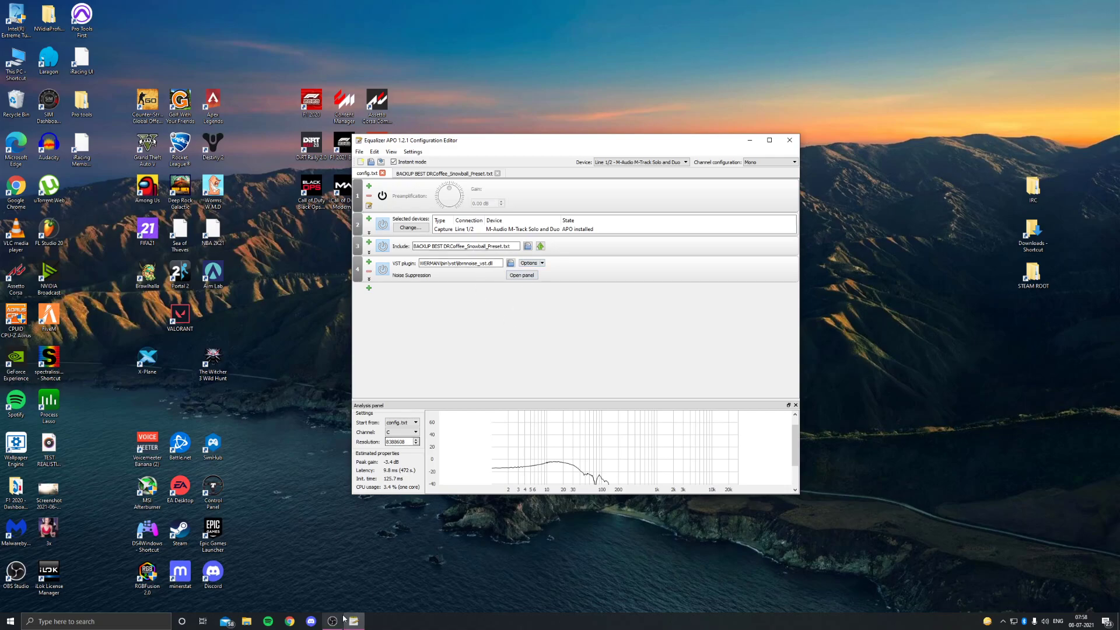
Search Google in Chrome for 'werman' noise suppression.
{"action": "left_click", "coordinate": [289, 621]}
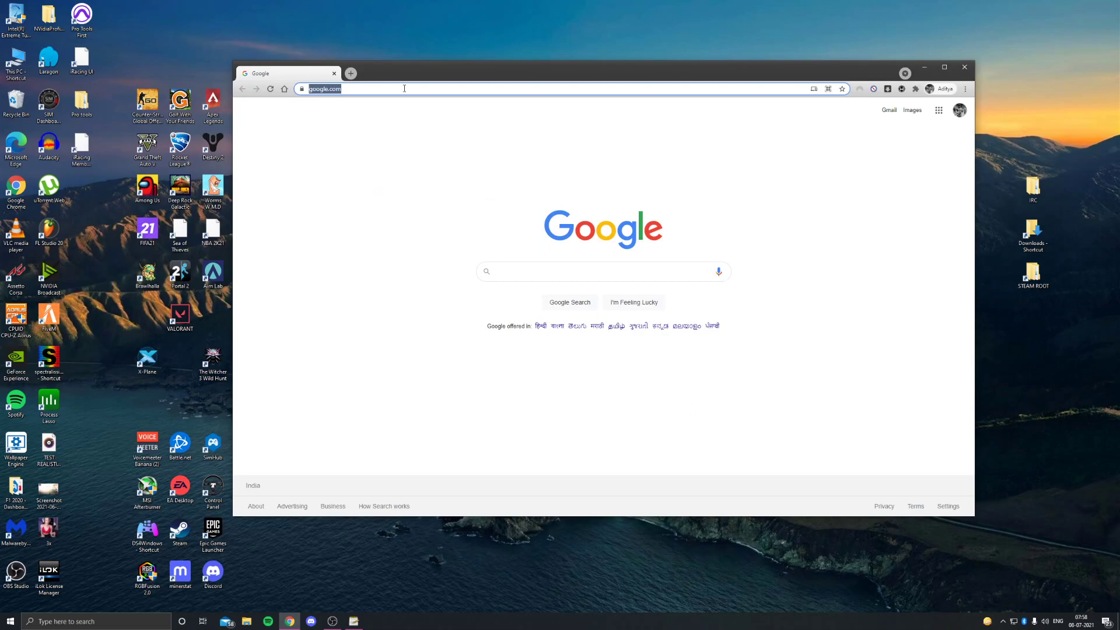
{"action": "left_click", "coordinate": [404, 89]}
{"action": "type", "text": "werman noise suppression"}
{"action": "key", "text": "Return"}
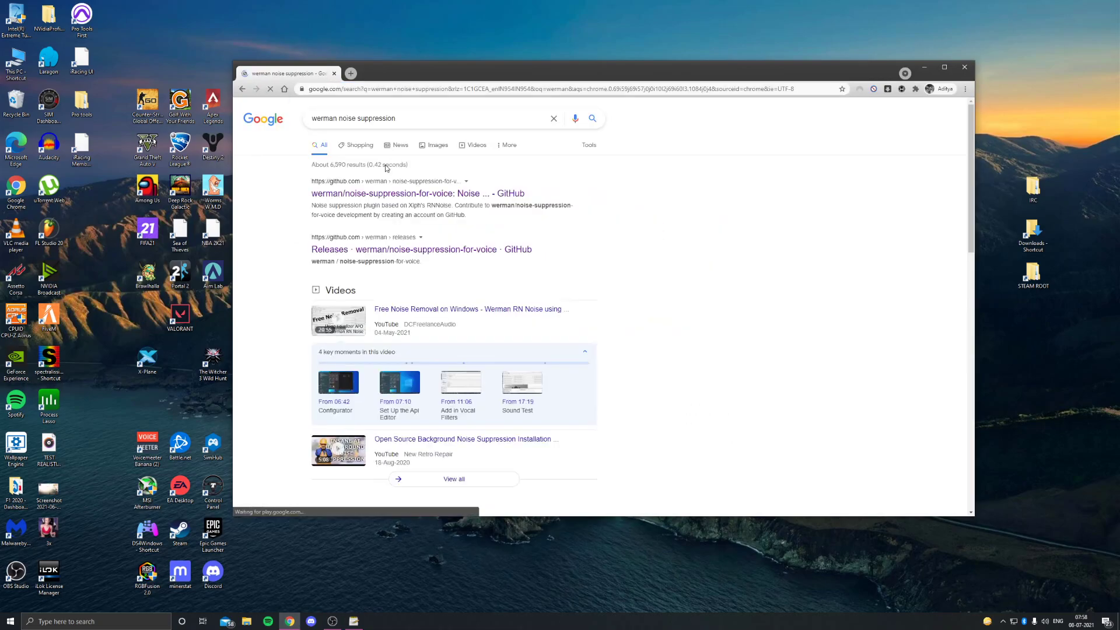
Open the noise-suppression-for-voice GitHub Releases page, then browse for the VST row's plugin file.
{"action": "left_click", "coordinate": [408, 197]}
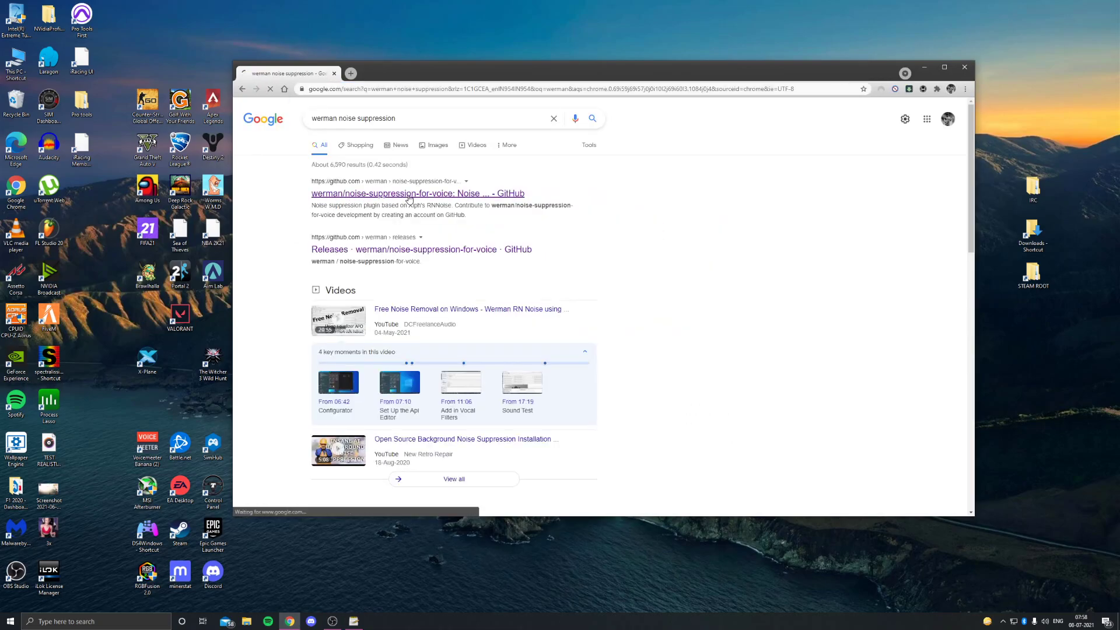
{"action": "scroll", "coordinate": [586, 443], "scroll_direction": "down", "scroll_amount": 2}
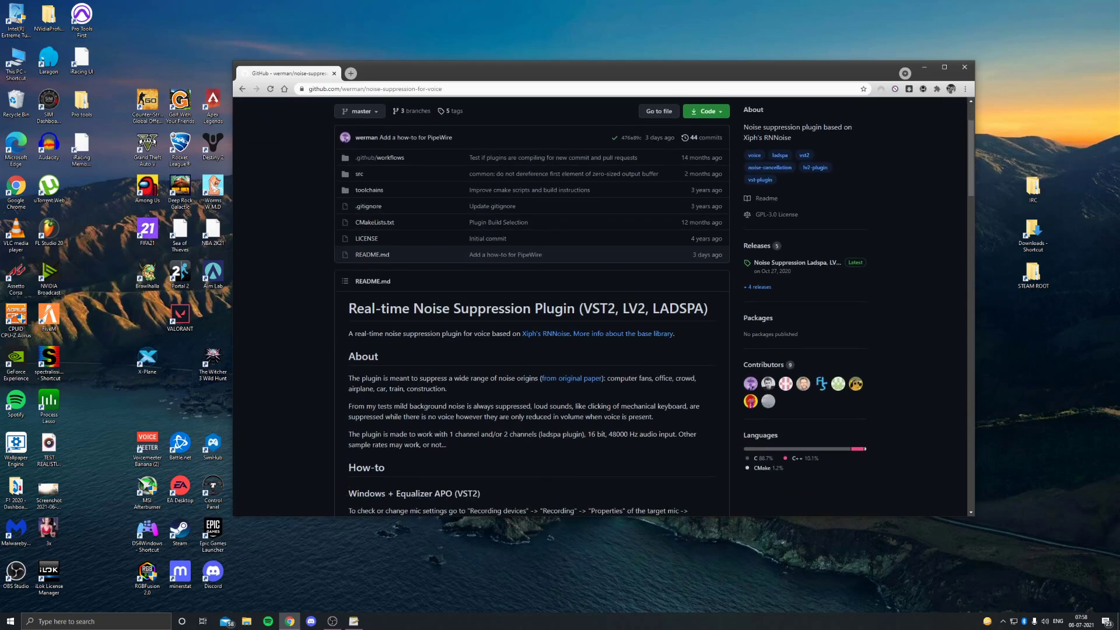
{"action": "left_click_drag", "start_coordinate": [348, 308], "coordinate": [639, 308]}
{"action": "left_click", "coordinate": [699, 354]}
{"action": "scroll", "coordinate": [603, 449], "scroll_direction": "up", "scroll_amount": 2}
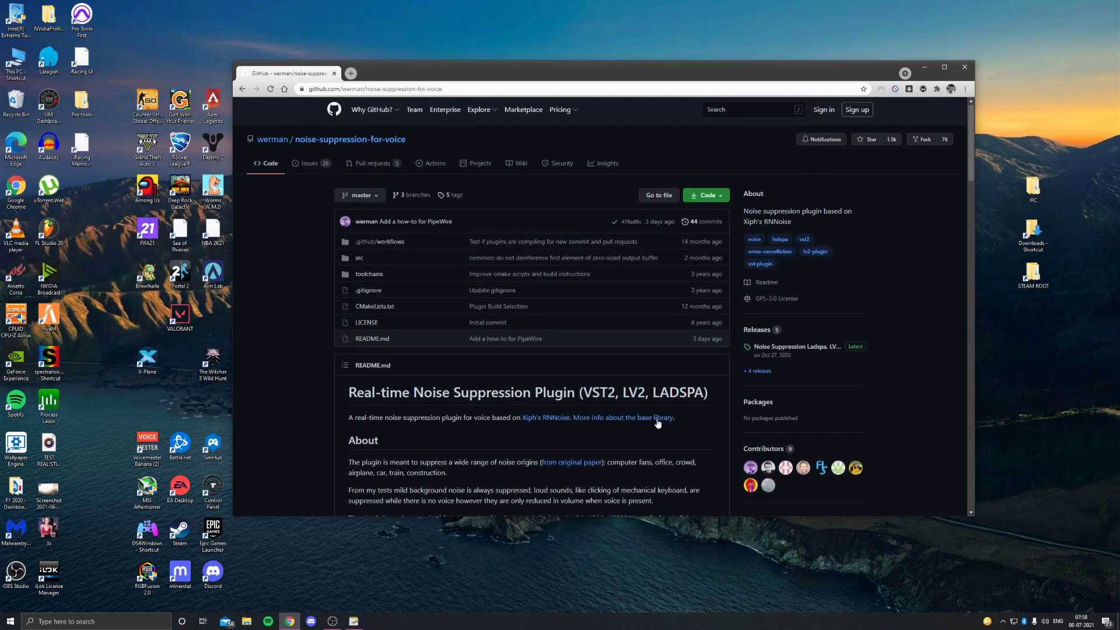
{"action": "left_click", "coordinate": [766, 334]}
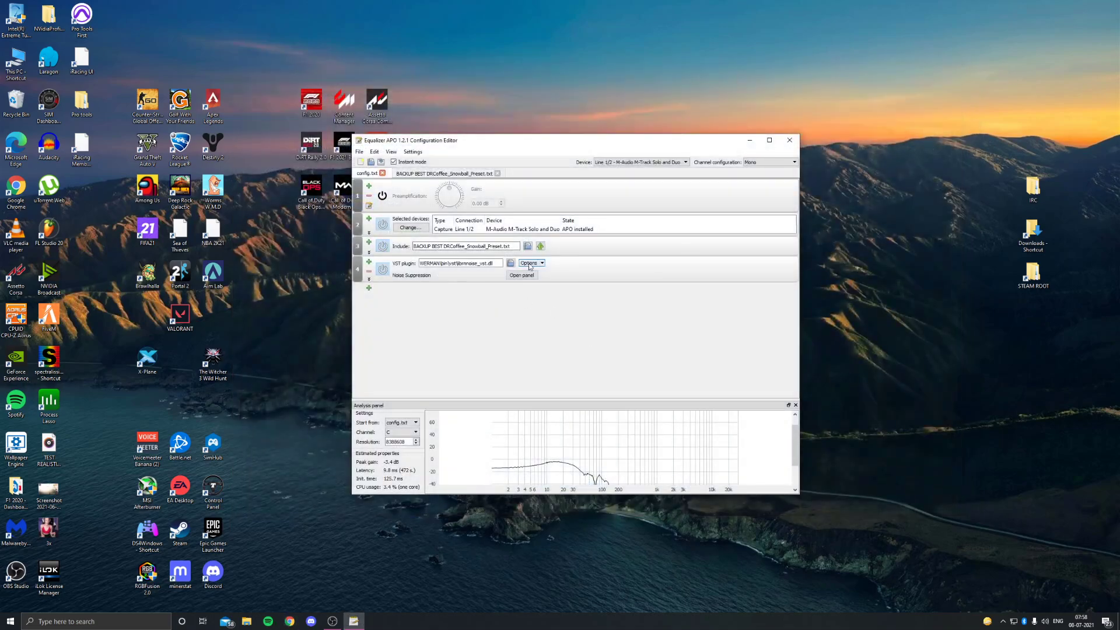
{"action": "left_click", "coordinate": [511, 264]}
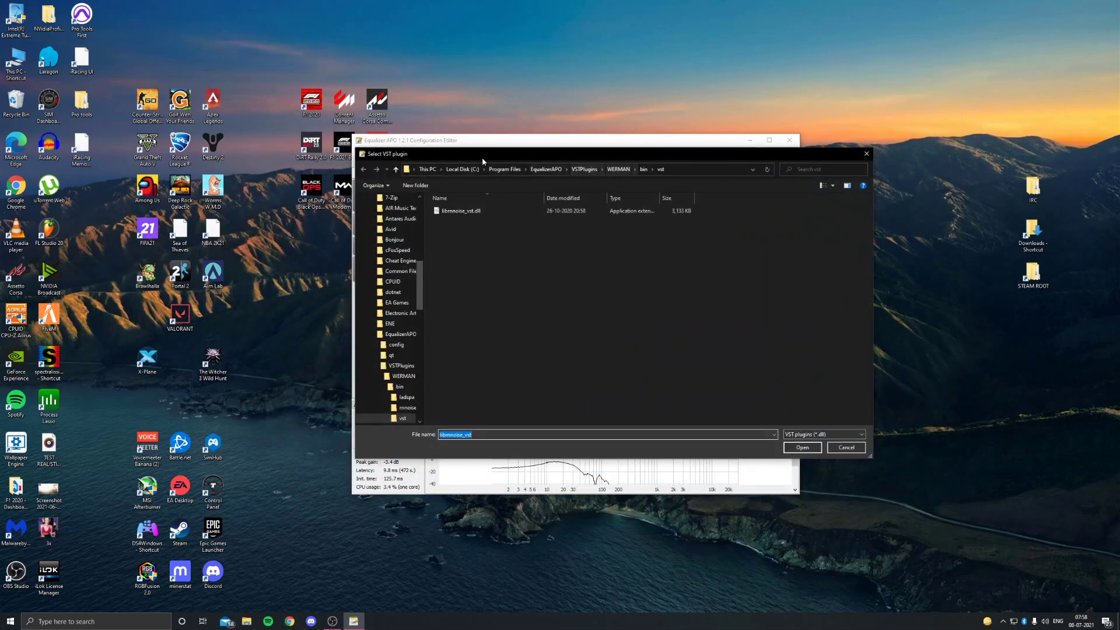
{"action": "left_click", "coordinate": [844, 447]}
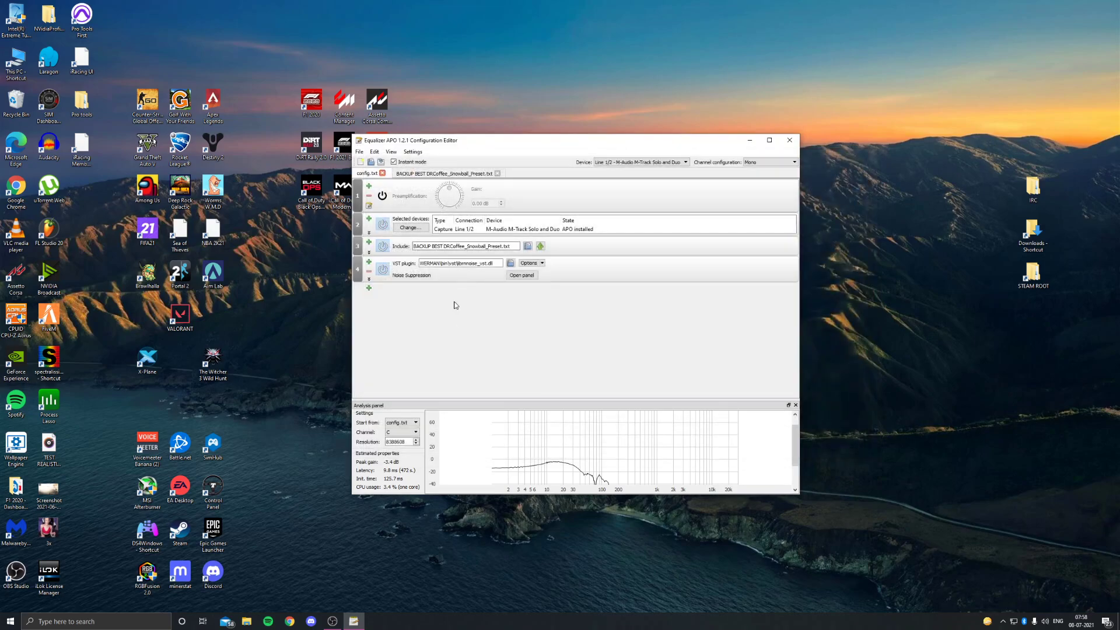
{"action": "left_click", "coordinate": [368, 288]}
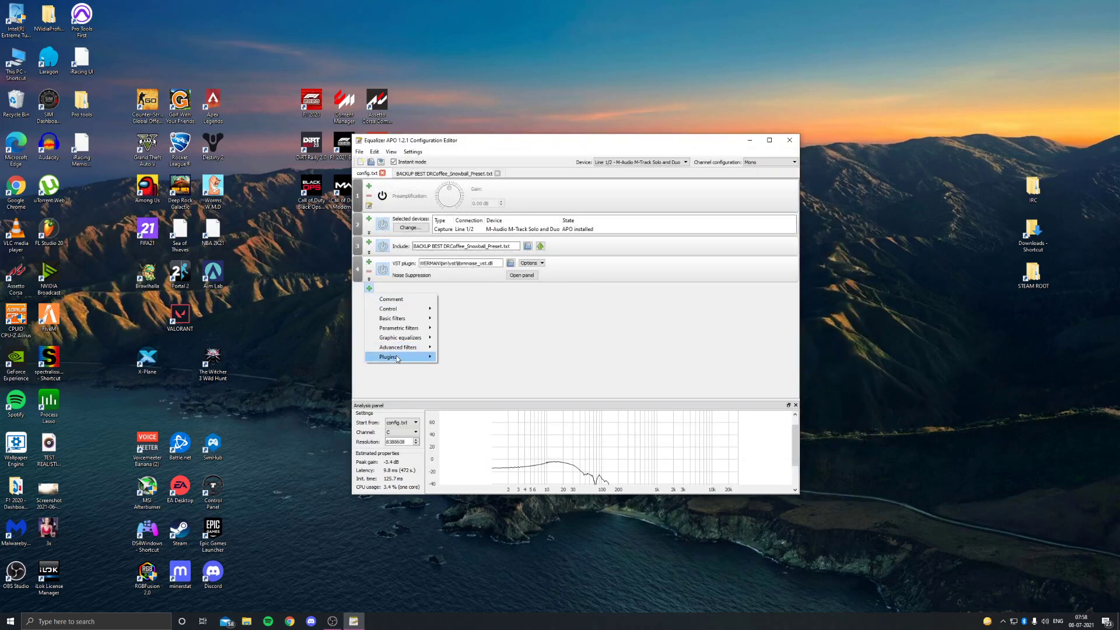
{"action": "mouse_move", "coordinate": [402, 357]}
{"action": "left_click", "coordinate": [469, 357]}
{"action": "left_click", "coordinate": [449, 290]}
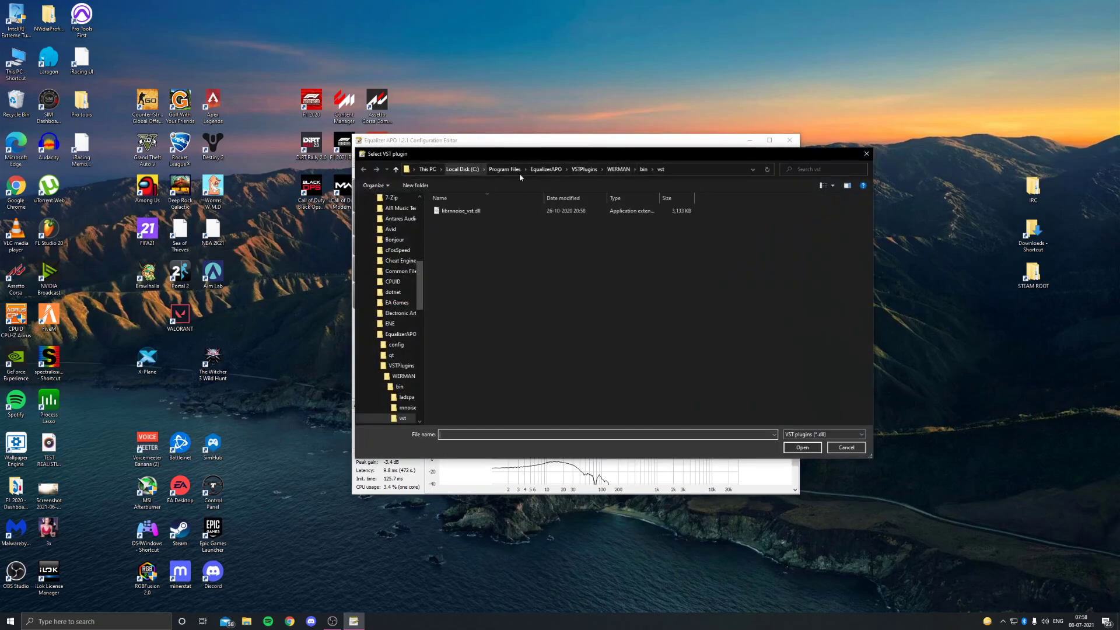
{"action": "left_click", "coordinate": [510, 212]}
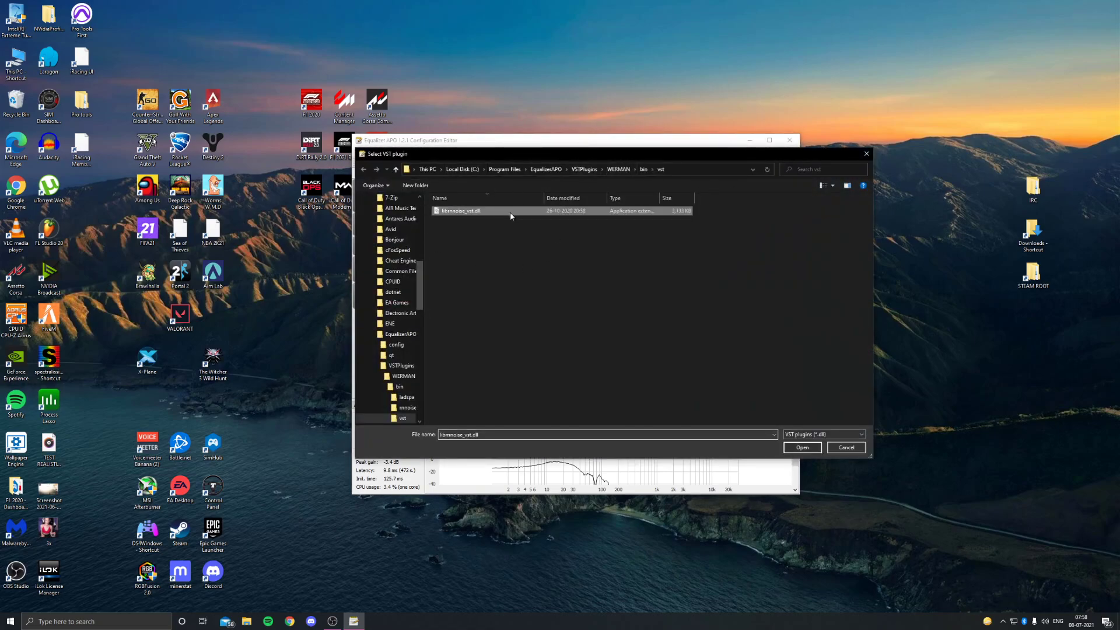
{"action": "left_click", "coordinate": [803, 446]}
{"action": "left_click", "coordinate": [383, 293]}
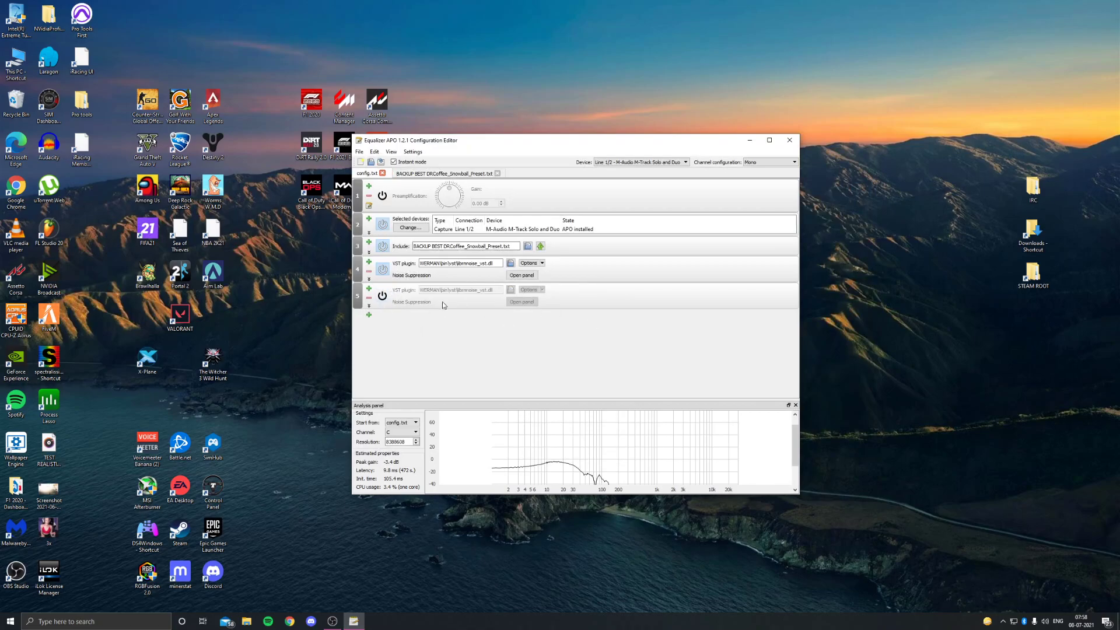
{"action": "left_click", "coordinate": [369, 298]}
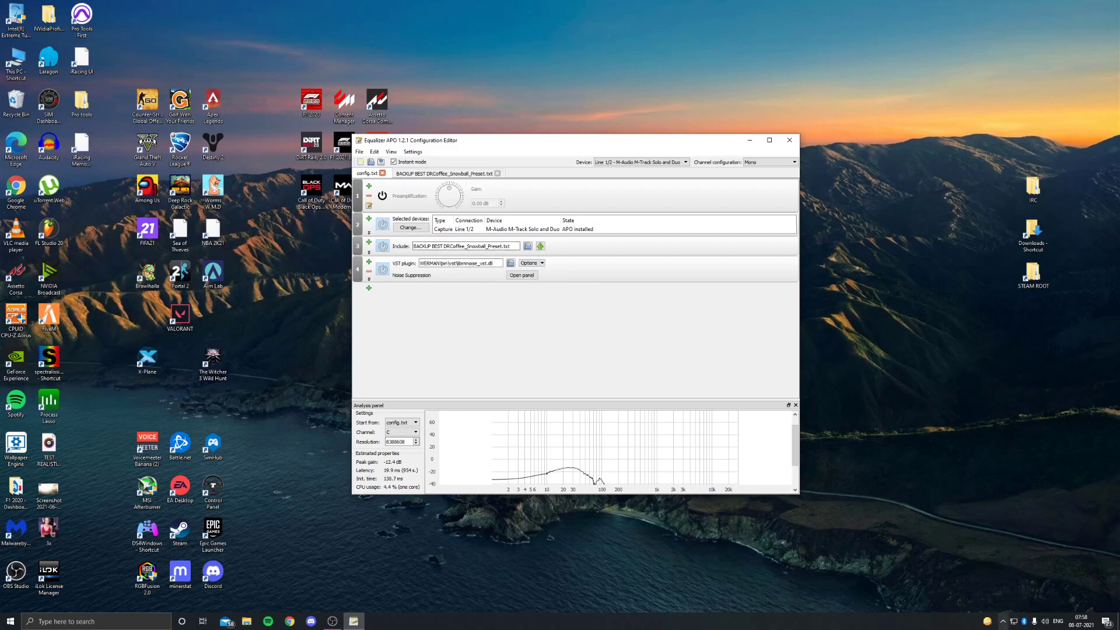
Open Voicemeeter Banana from the tray and confirm Hardware Input 1 uses M-Audio Line 1/2.
{"action": "left_click", "coordinate": [1003, 621]}
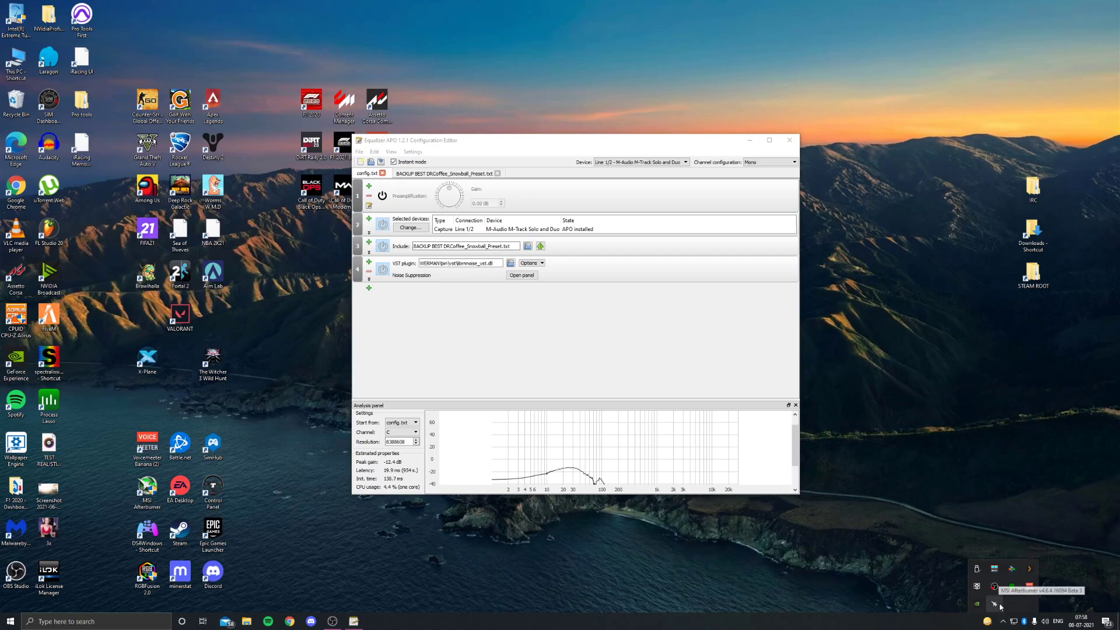
{"action": "left_click", "coordinate": [1030, 588]}
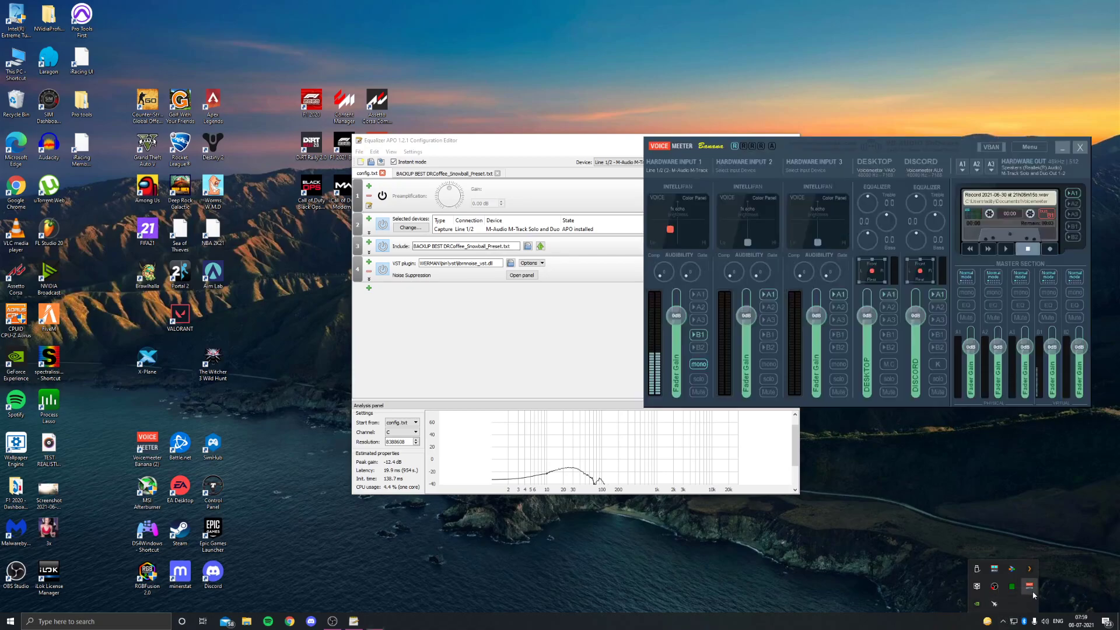
{"action": "left_click", "coordinate": [676, 171]}
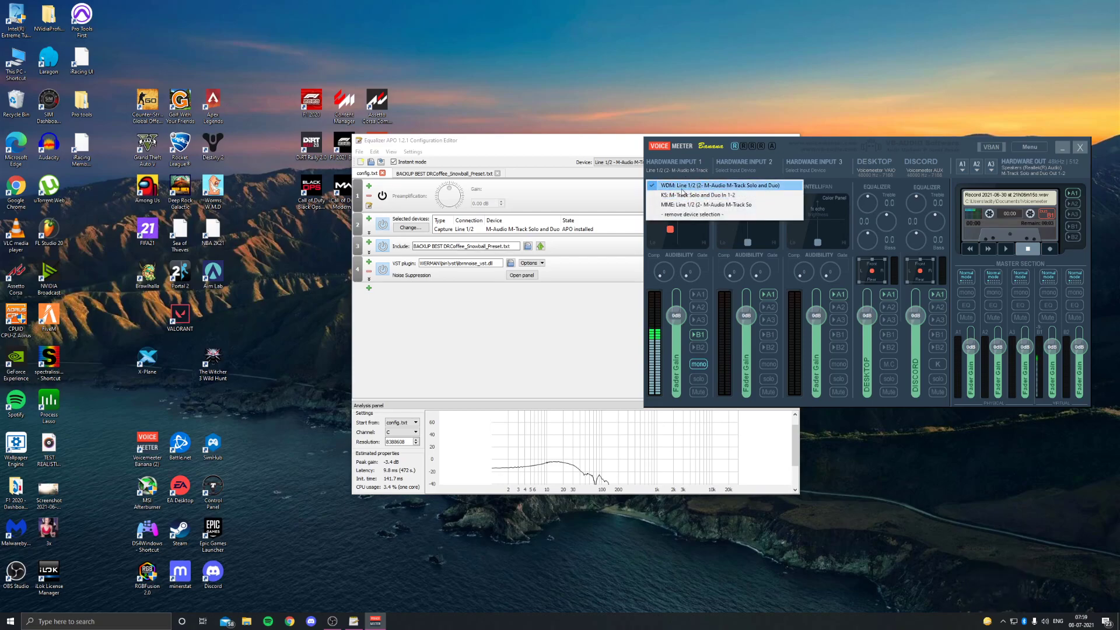
{"action": "left_click", "coordinate": [694, 185]}
{"action": "left_click", "coordinate": [676, 167]}
Close both the Equalizer APO editor and Voicemeeter Banana.
{"action": "left_click", "coordinate": [555, 299]}
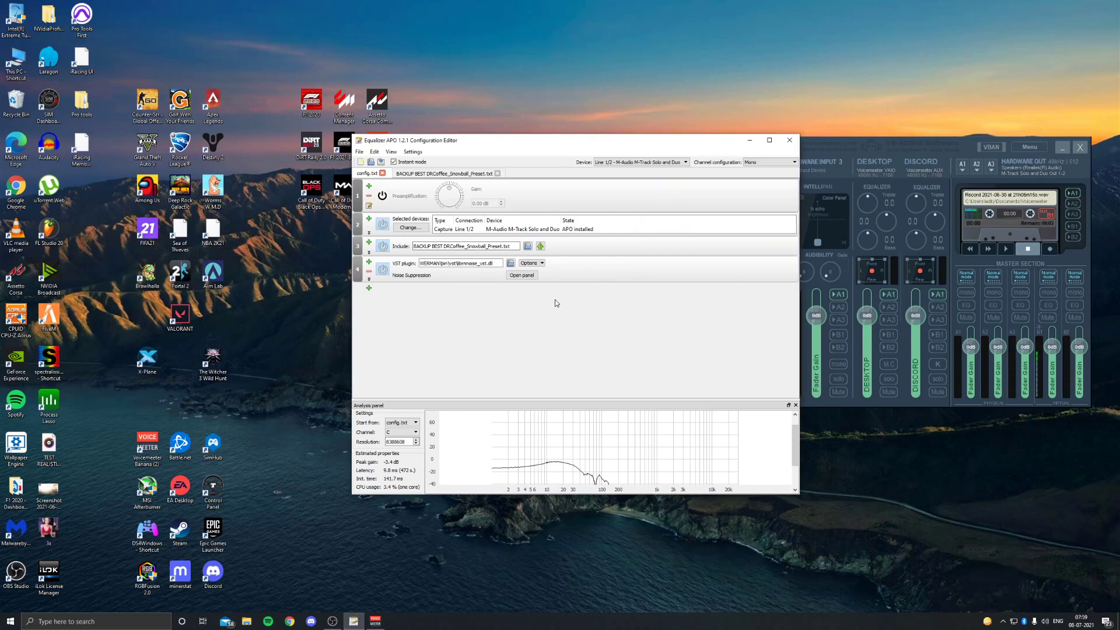
{"action": "left_click", "coordinate": [862, 141]}
{"action": "left_click", "coordinate": [585, 181]}
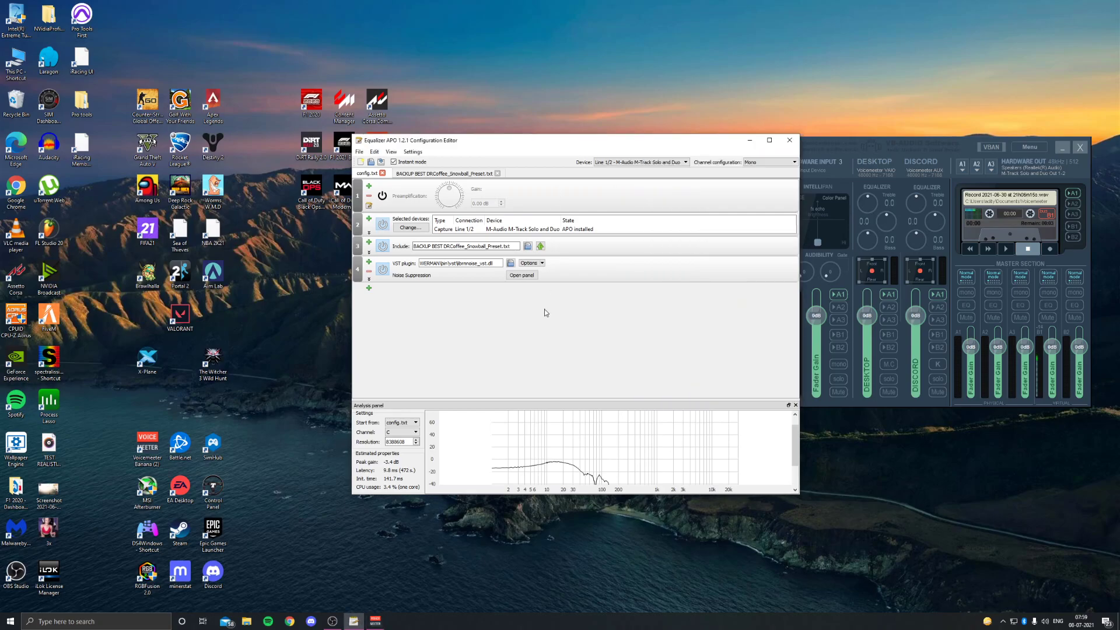
{"action": "left_click", "coordinate": [790, 141]}
{"action": "left_click", "coordinate": [1080, 147]}
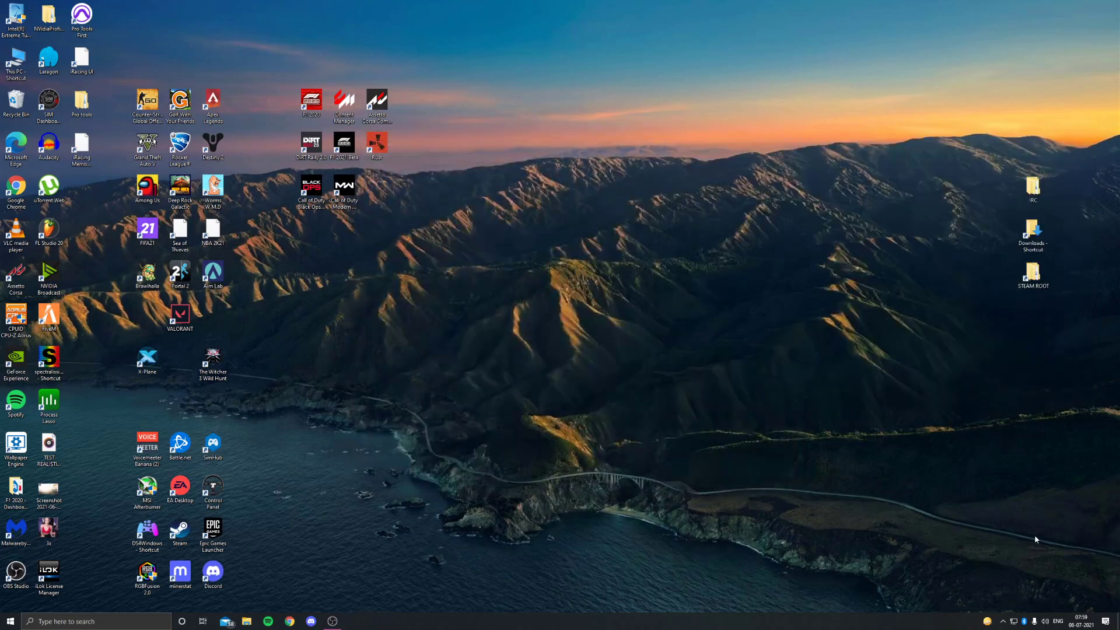
Relaunch the Configuration Editor from Windows search and answer No to the APO-not-installed prompt.
{"action": "left_click", "coordinate": [1003, 620]}
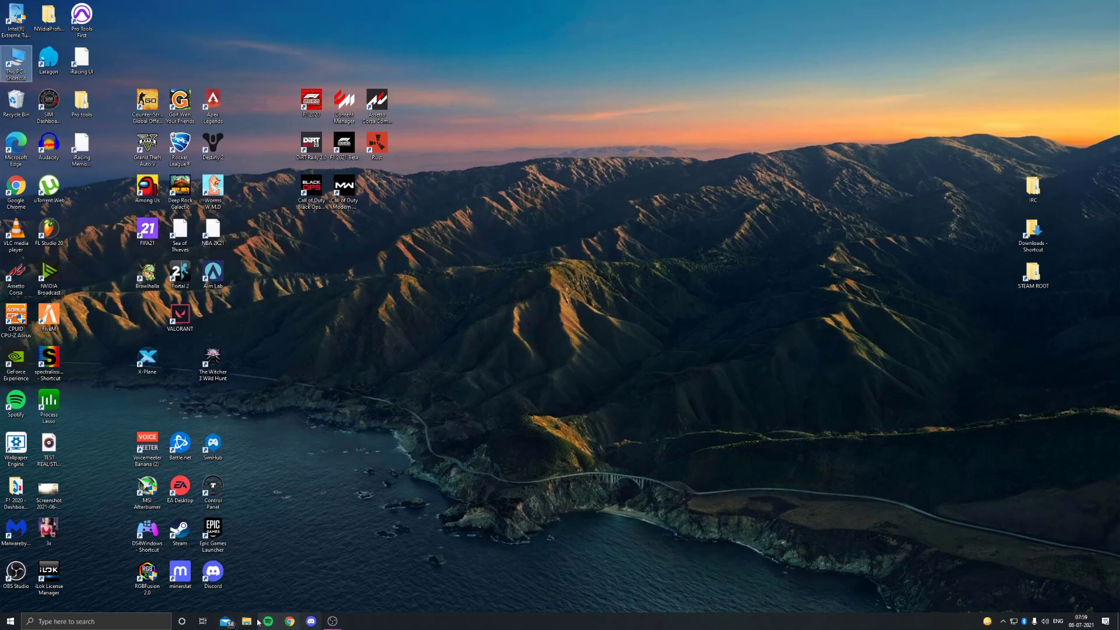
{"action": "left_click", "coordinate": [128, 622]}
{"action": "left_click", "coordinate": [100, 453]}
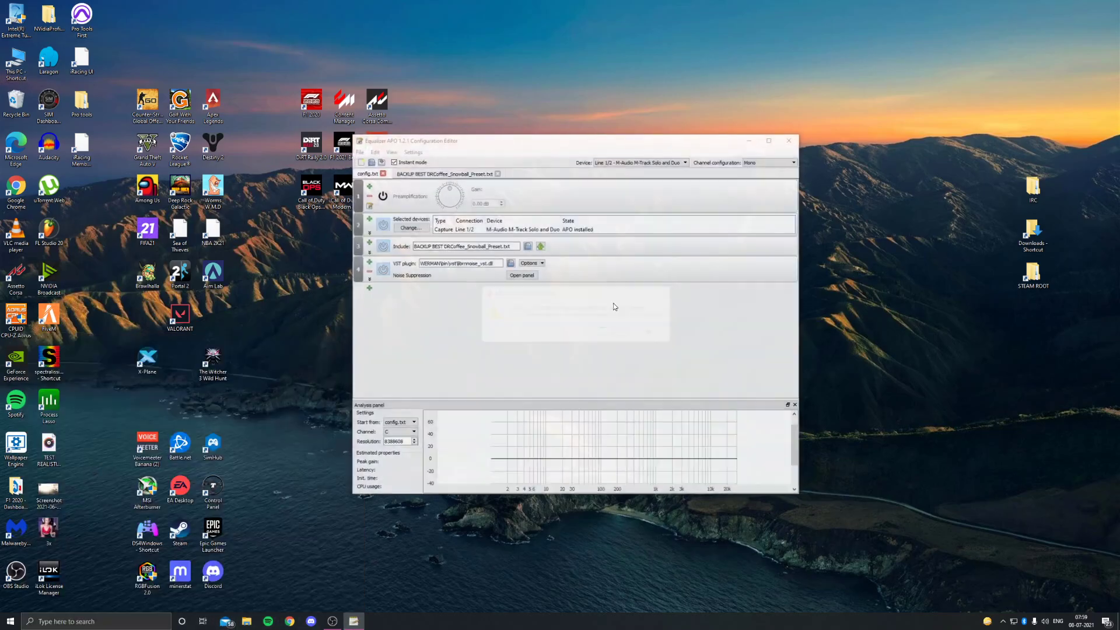
{"action": "left_click", "coordinate": [648, 331]}
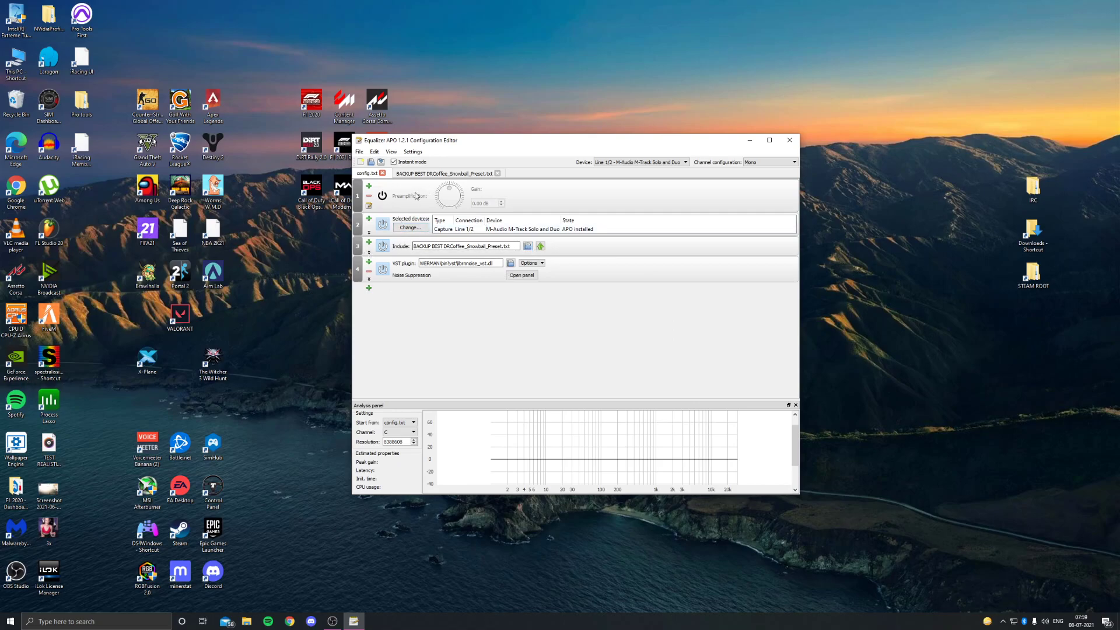
{"action": "left_click", "coordinate": [413, 173]}
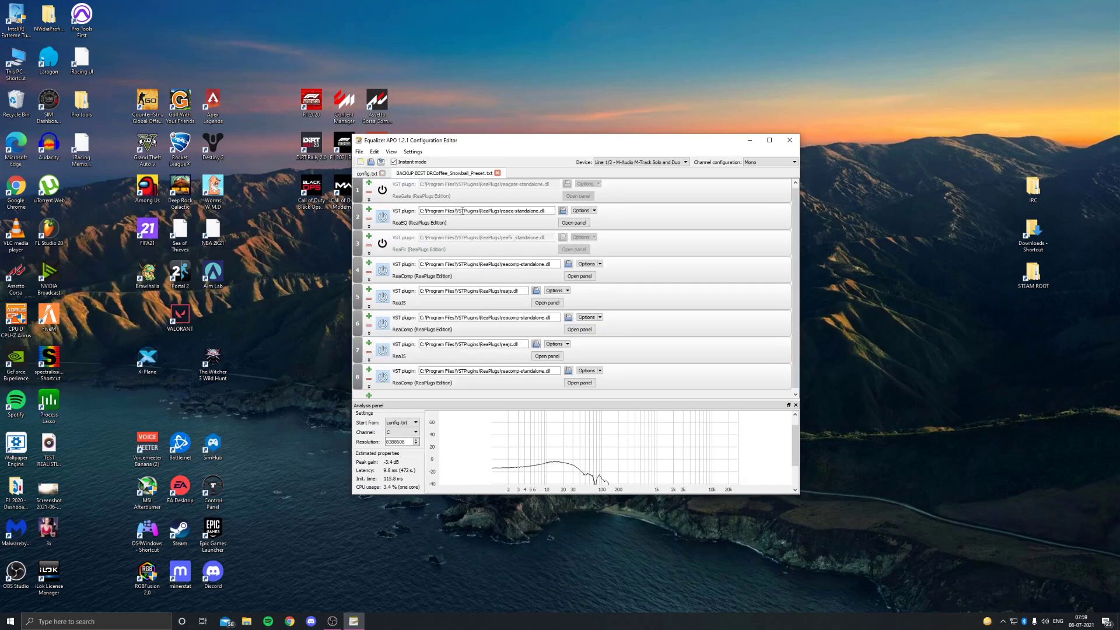
{"action": "left_click", "coordinate": [365, 174]}
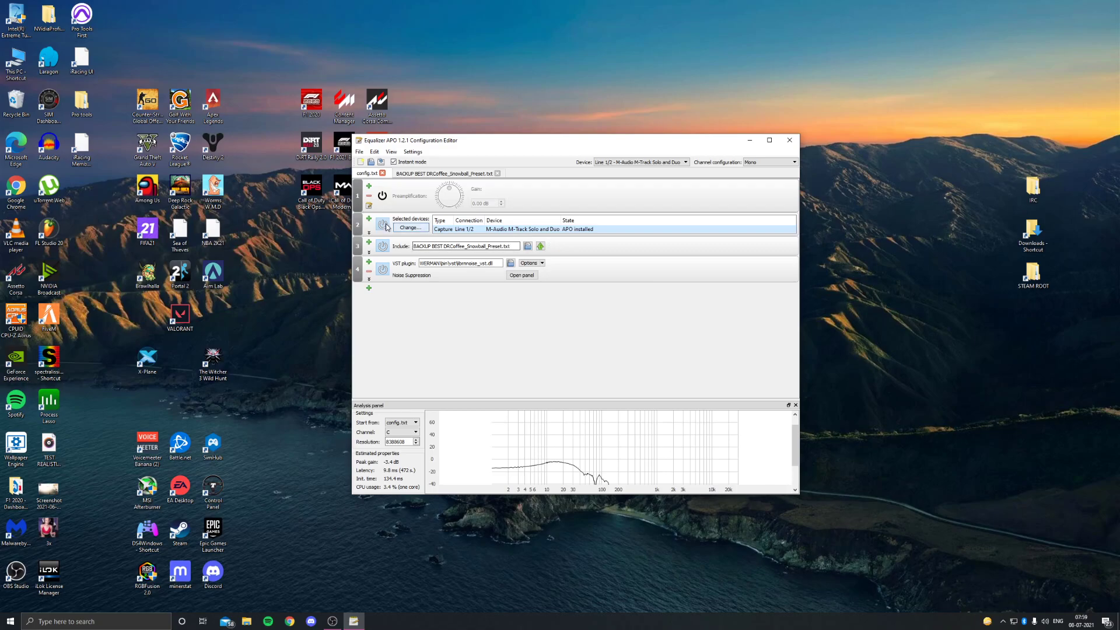
Switch the Noise Suppression plugin off and back on, then bring up OBS Studio from the tray.
{"action": "left_click", "coordinate": [382, 269]}
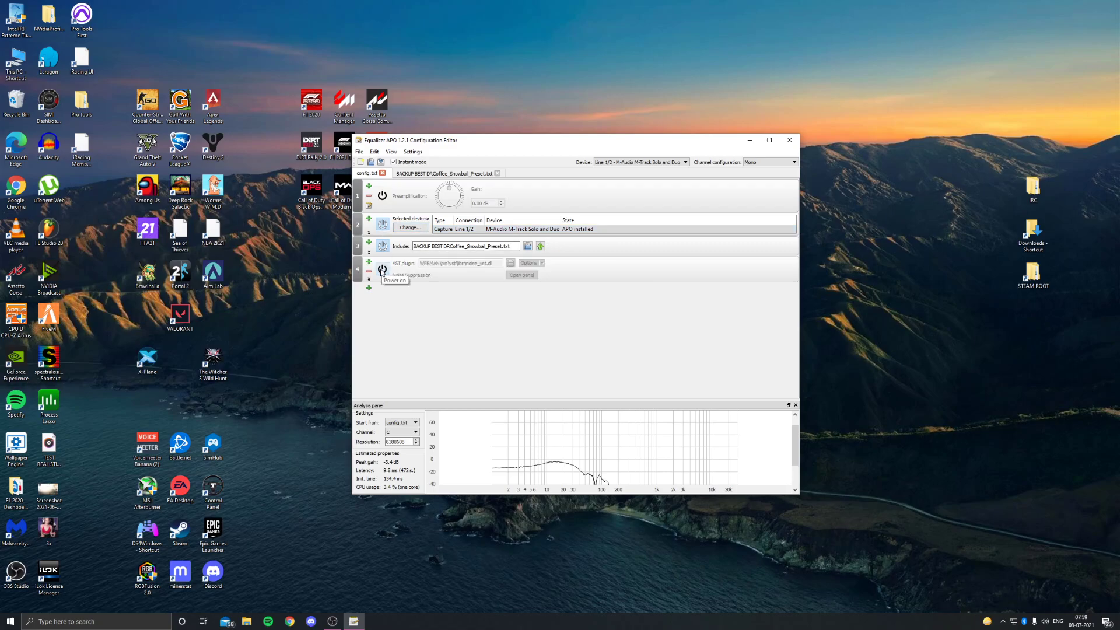
{"action": "left_click", "coordinate": [382, 271]}
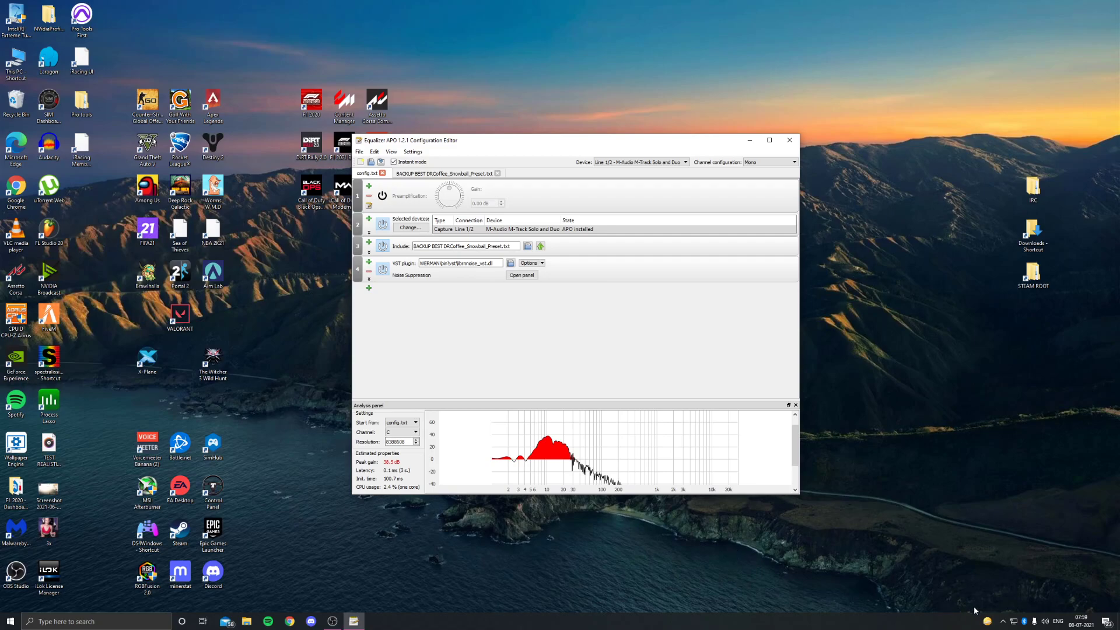
{"action": "left_click", "coordinate": [1003, 621]}
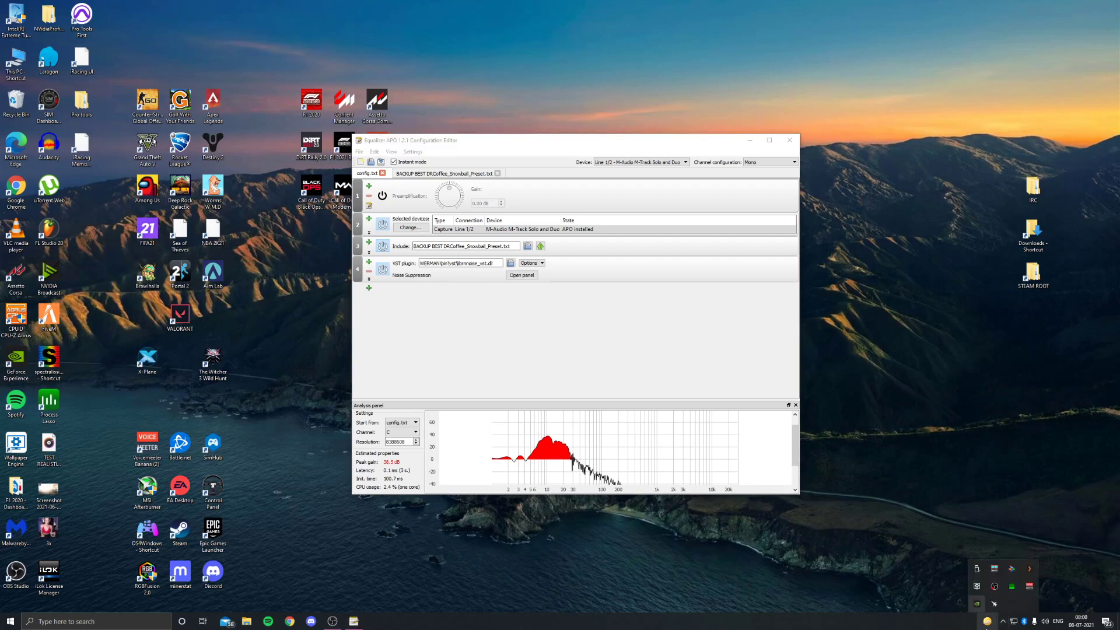
{"action": "left_click", "coordinate": [994, 588]}
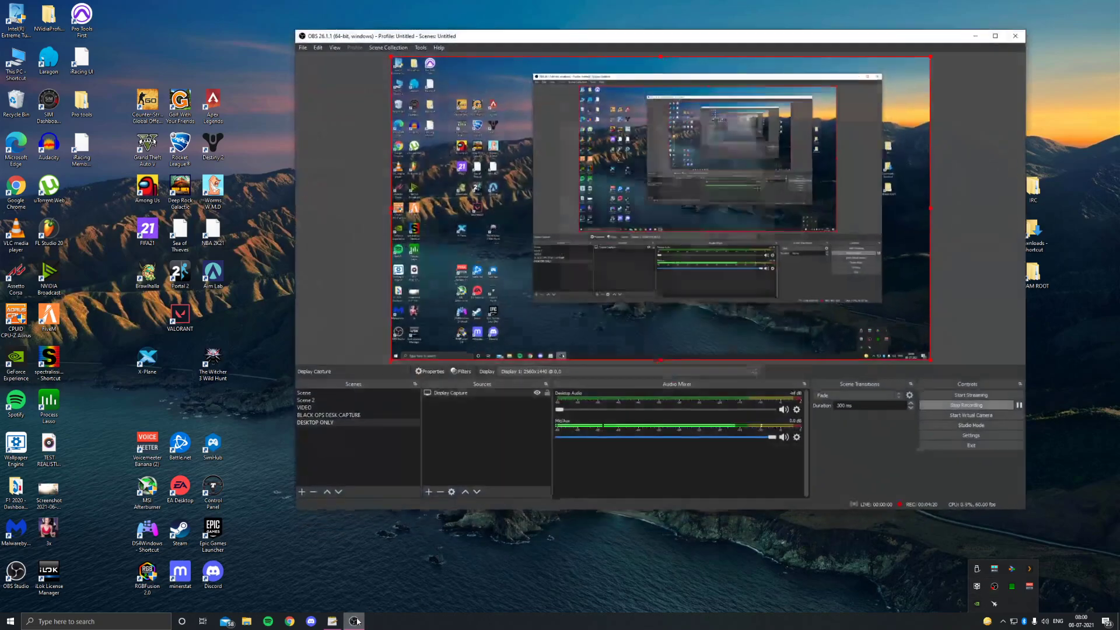